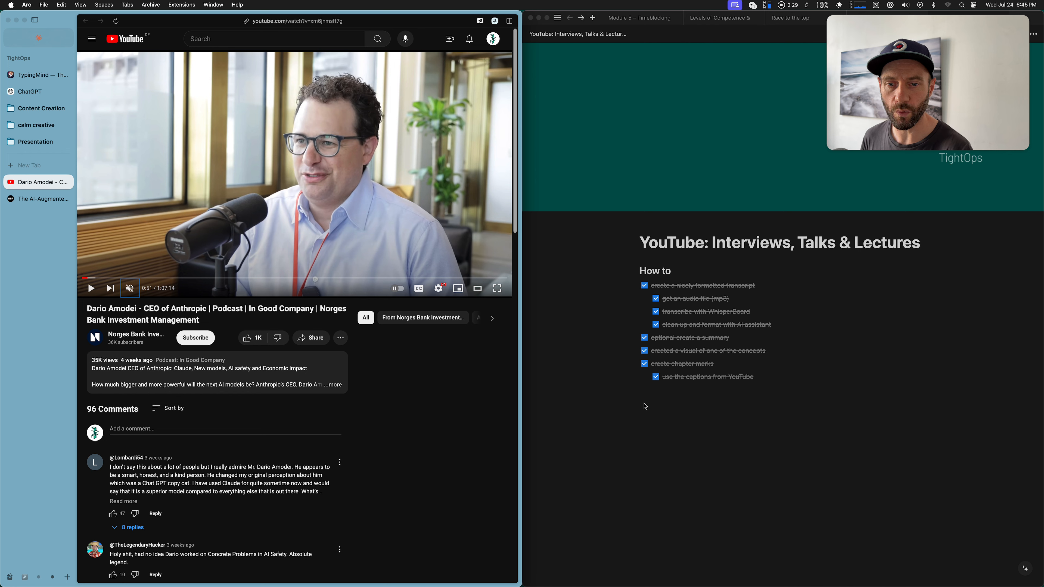
Uncheck every to-do under How to on the "YouTube: Interviews, Talks & Lectures" page, including the nested items
{"action": "left_click", "coordinate": [645, 290]}
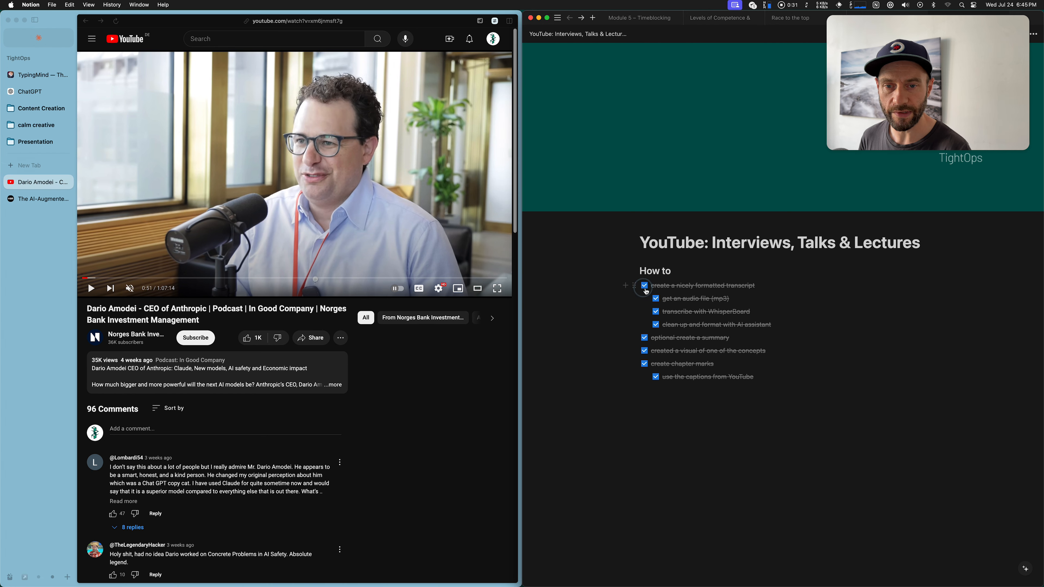
{"action": "left_click", "coordinate": [655, 299]}
{"action": "left_click", "coordinate": [644, 286]}
{"action": "left_click", "coordinate": [656, 312]}
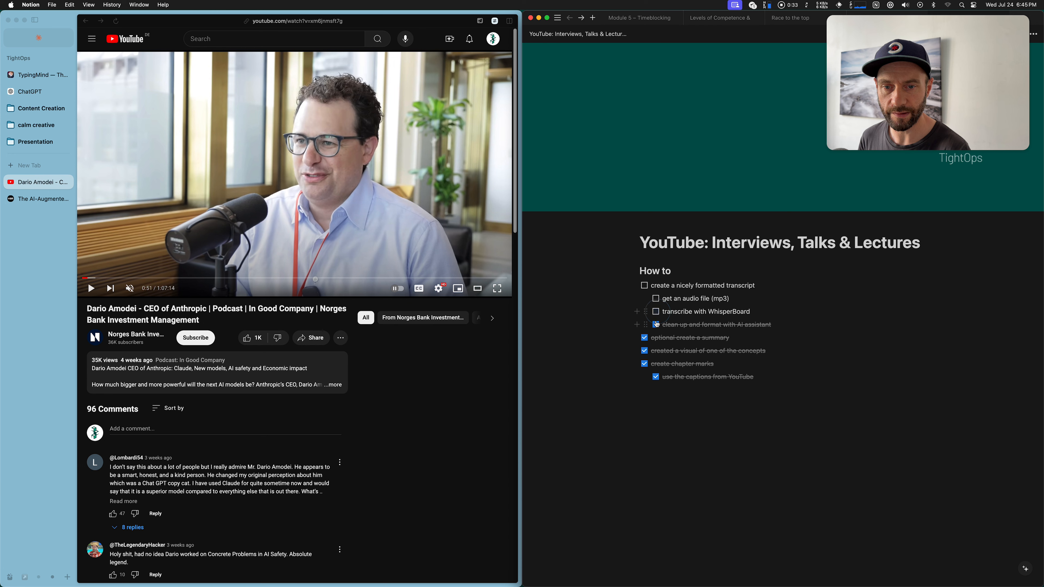
{"action": "left_click", "coordinate": [656, 325]}
{"action": "left_click", "coordinate": [645, 338]}
{"action": "left_click", "coordinate": [645, 351]}
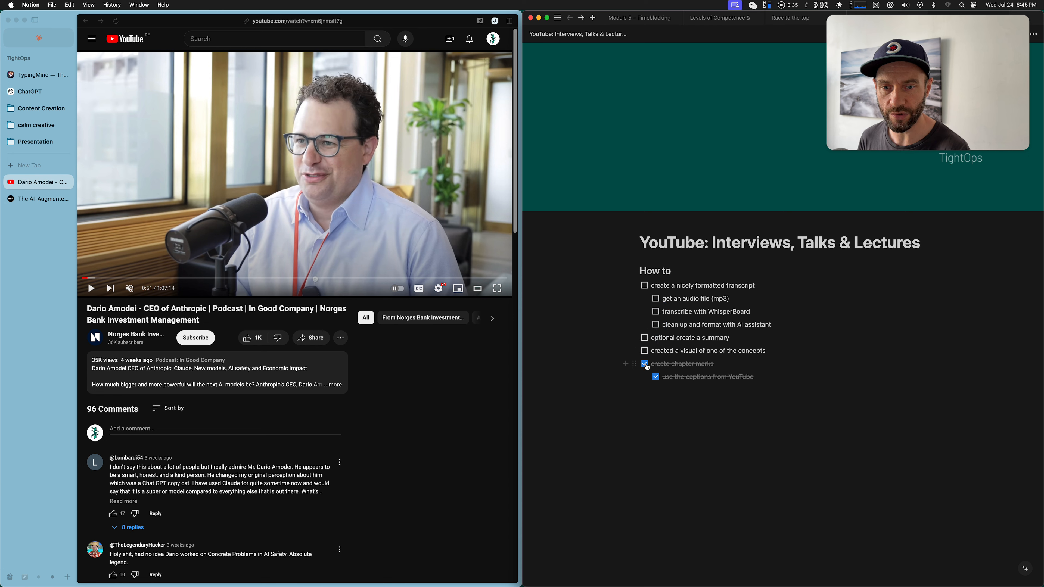
{"action": "left_click", "coordinate": [646, 365]}
{"action": "left_click", "coordinate": [656, 380]}
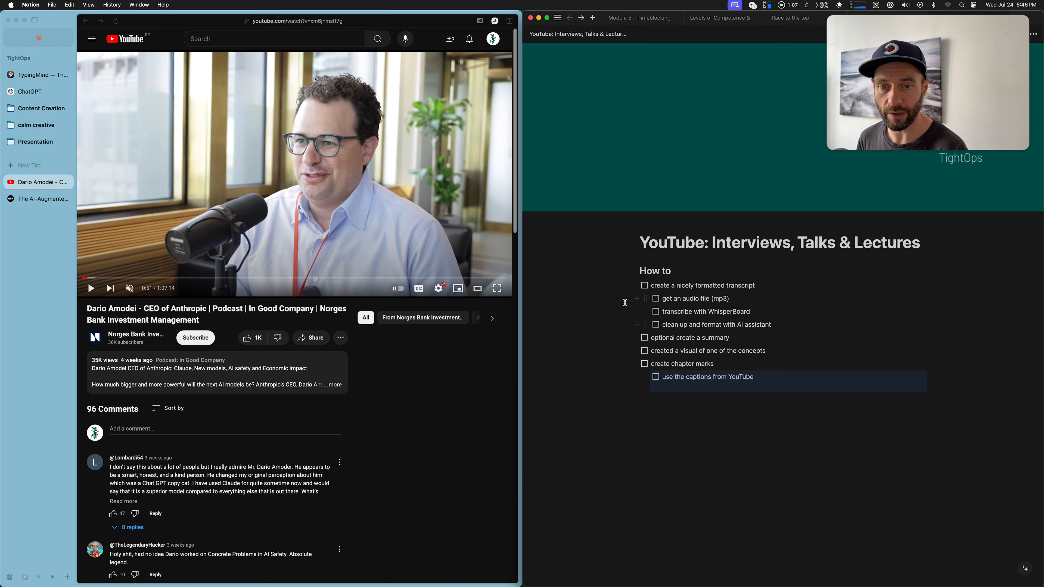
{"action": "left_click", "coordinate": [615, 341]}
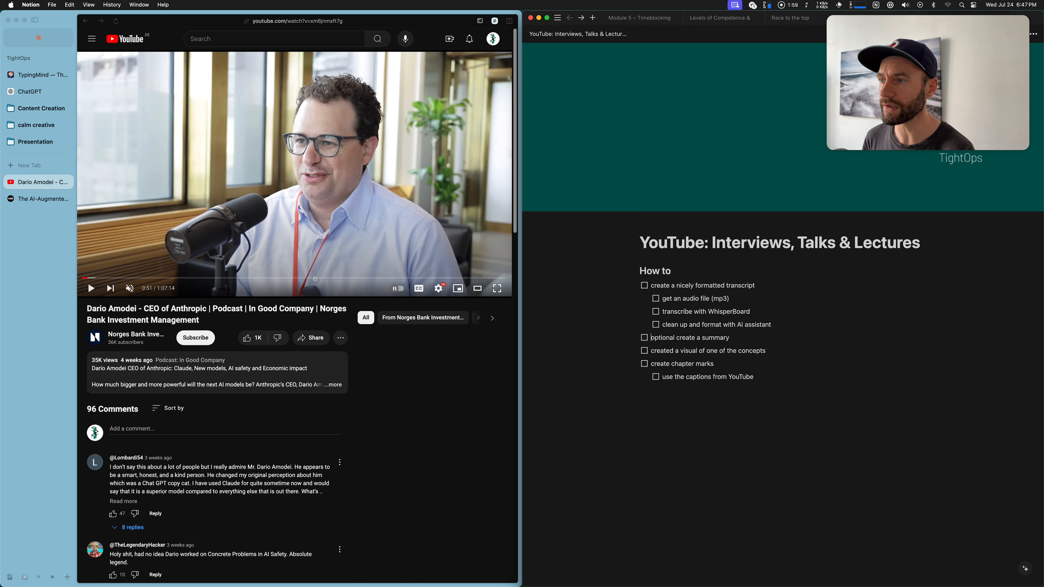
Review the yt-dlp MP3 extraction command in the YouTube Audio Download note, then tick off "get an audio file (mp3)"
{"action": "key", "text": "alt+n"}
{"action": "left_click_drag", "start_coordinate": [38, 145], "coordinate": [560, 66]}
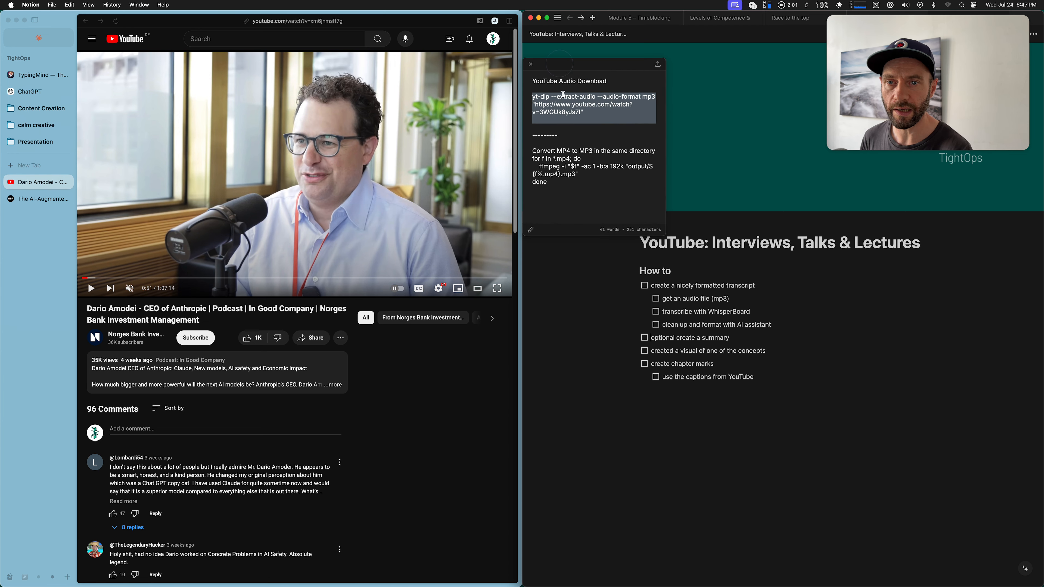
{"action": "left_click", "coordinate": [563, 127]}
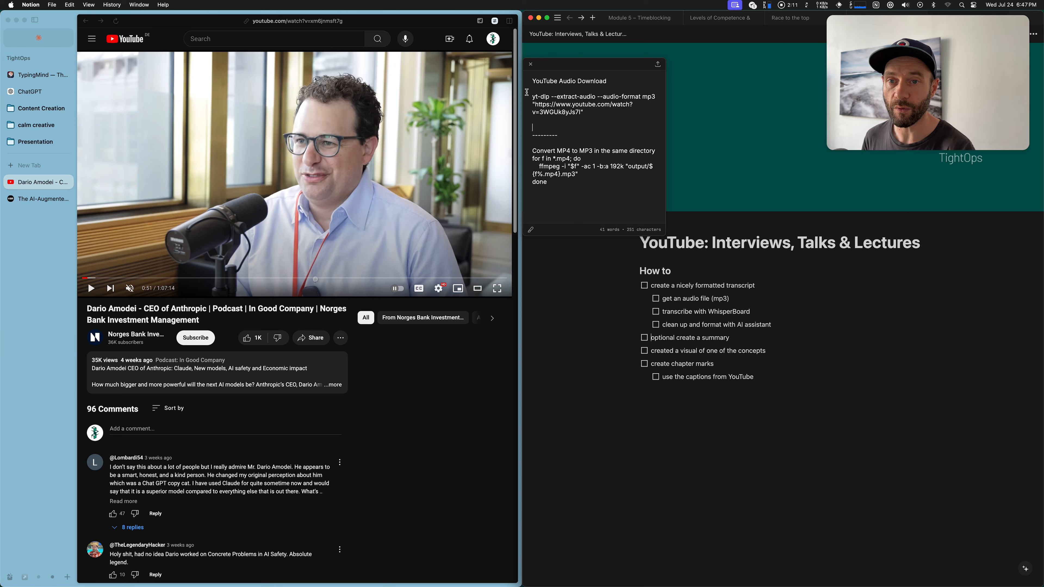
{"action": "left_click_drag", "start_coordinate": [531, 97], "coordinate": [568, 118]}
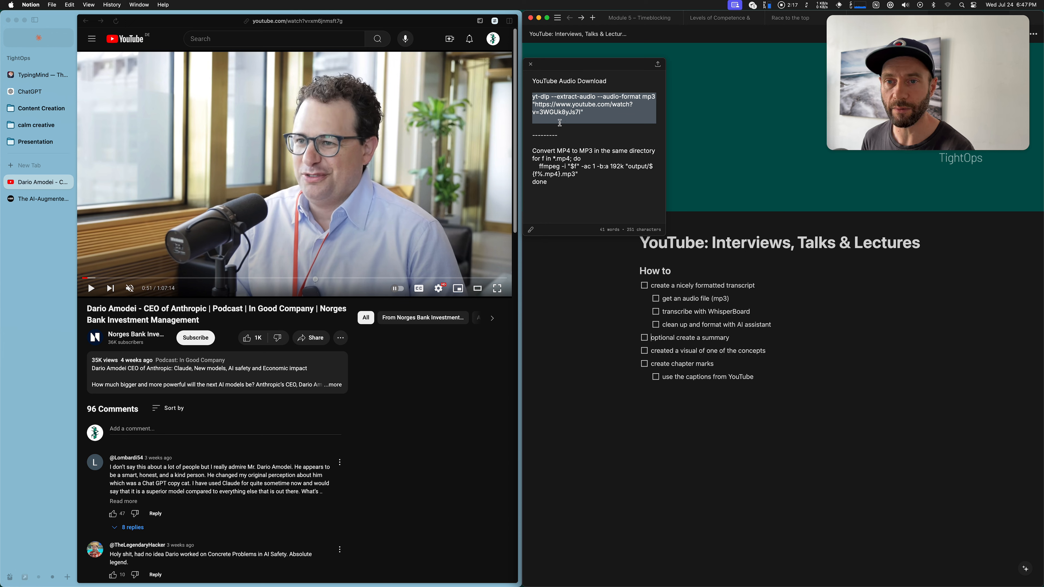
{"action": "left_click", "coordinate": [564, 127]}
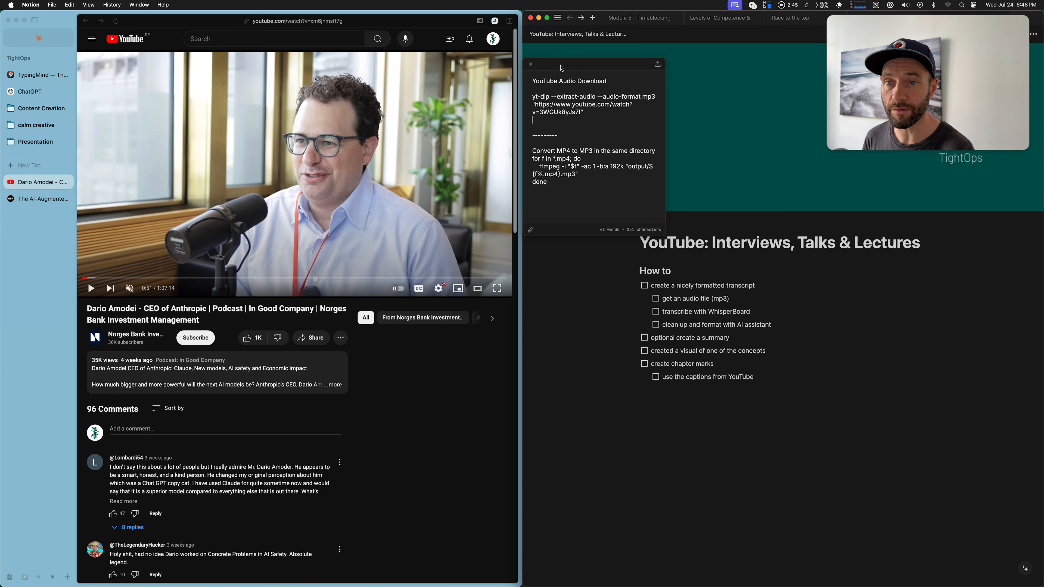
{"action": "left_click_drag", "start_coordinate": [562, 68], "coordinate": [0, 109]}
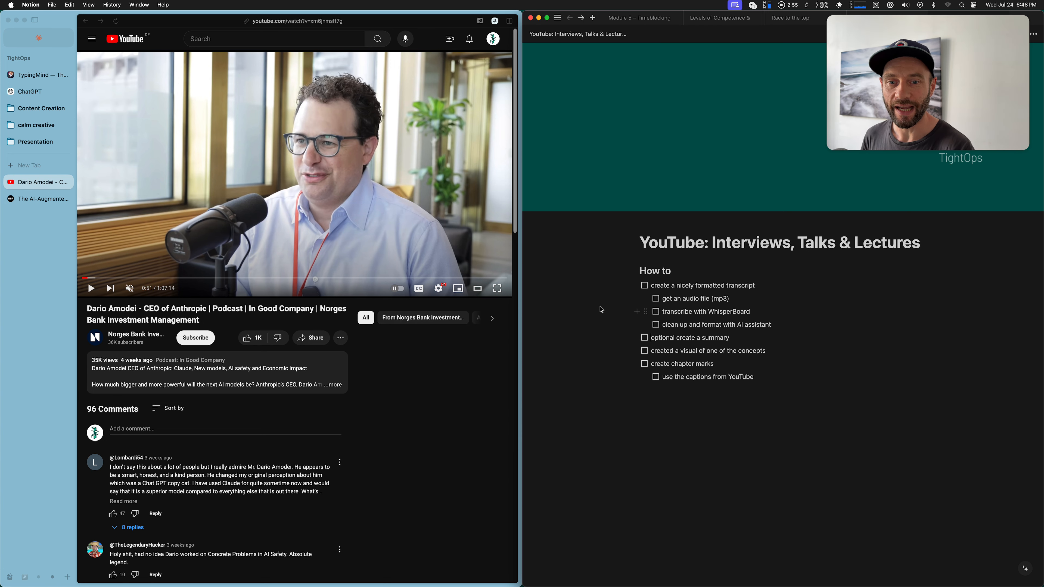
{"action": "left_click", "coordinate": [657, 299]}
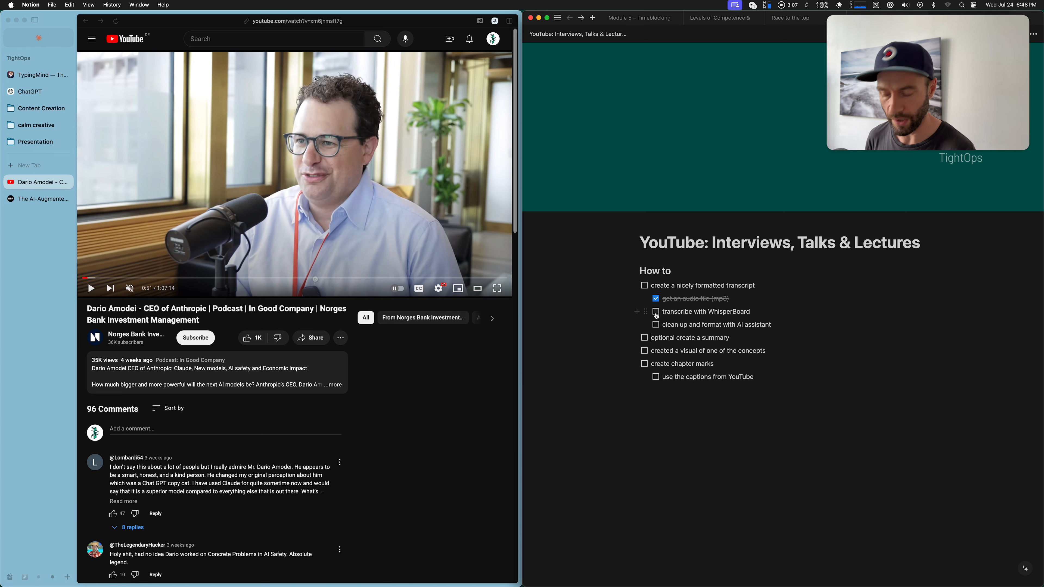
Switch to WhisperBoard to view the transcribed recordings, and hide the app again
{"action": "key", "text": "super+space"}
{"action": "type", "text": "whi"}
{"action": "key", "text": "Return"}
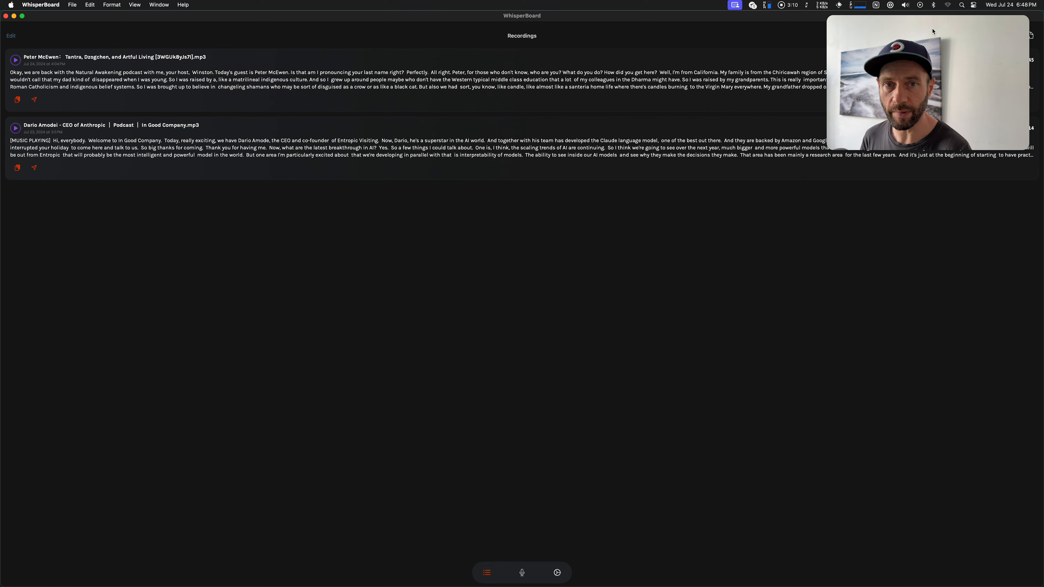
{"action": "left_click_drag", "start_coordinate": [930, 80], "coordinate": [146, 480]}
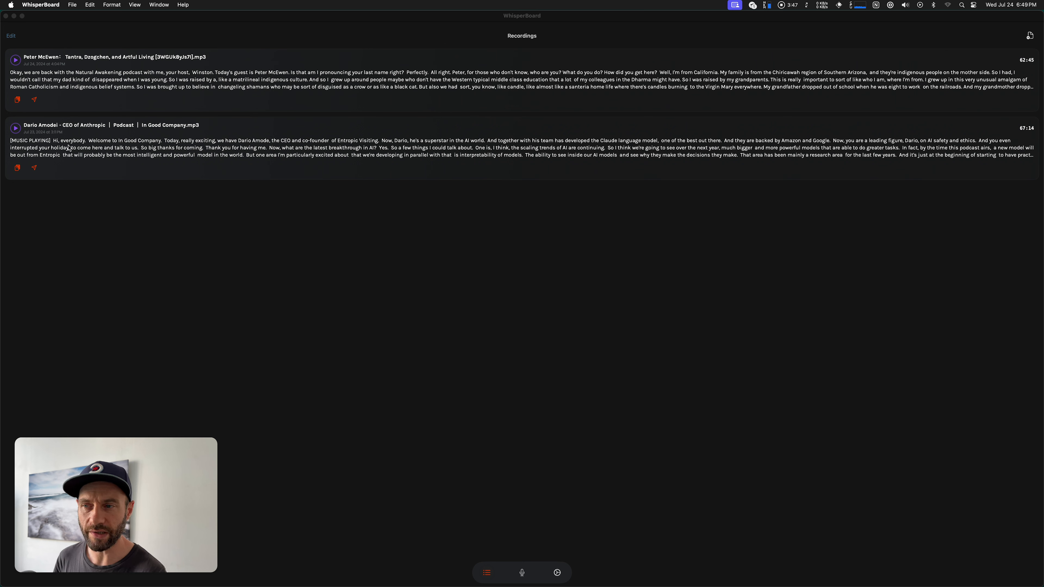
{"action": "left_click", "coordinate": [336, 297]}
{"action": "key", "text": "super+h"}
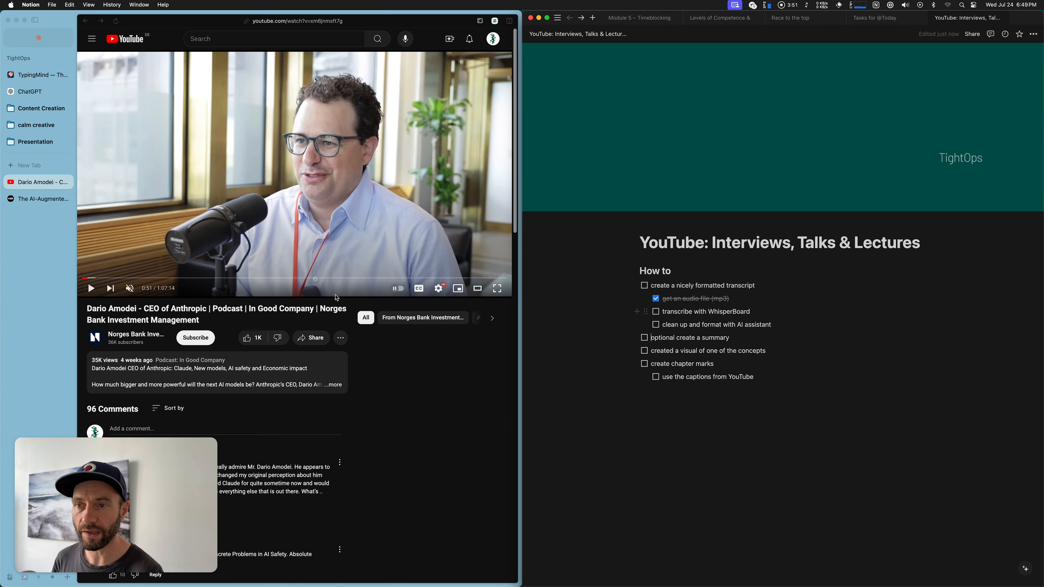
Switch to Claude and review the transcript clean-up prompt, the formatted answer and the Markdown version of the Anthropic CEO interview
{"action": "left_click", "coordinate": [39, 46]}
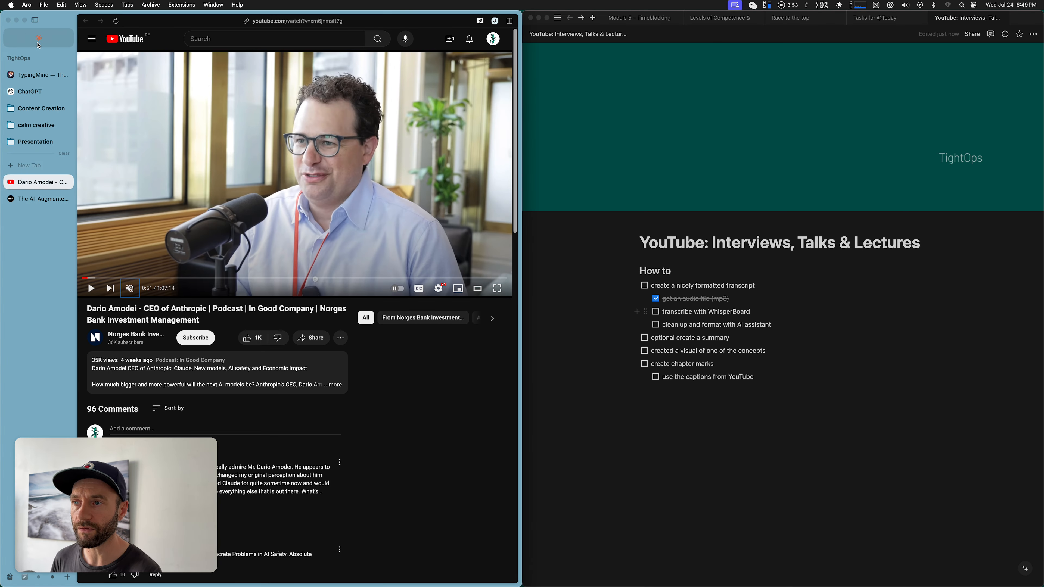
{"action": "left_click", "coordinate": [37, 41]}
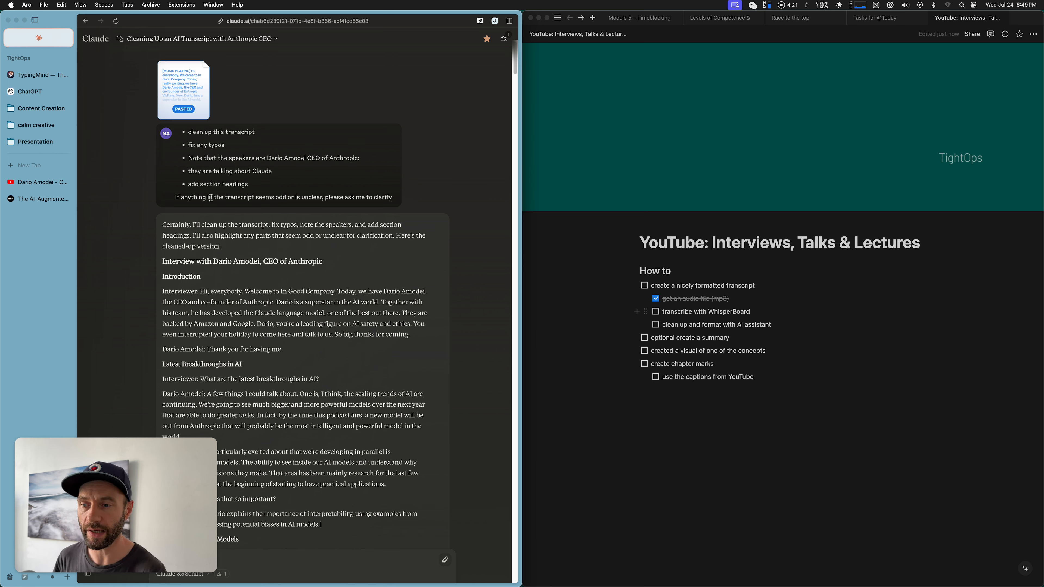
{"action": "left_click_drag", "start_coordinate": [158, 463], "coordinate": [952, 30]}
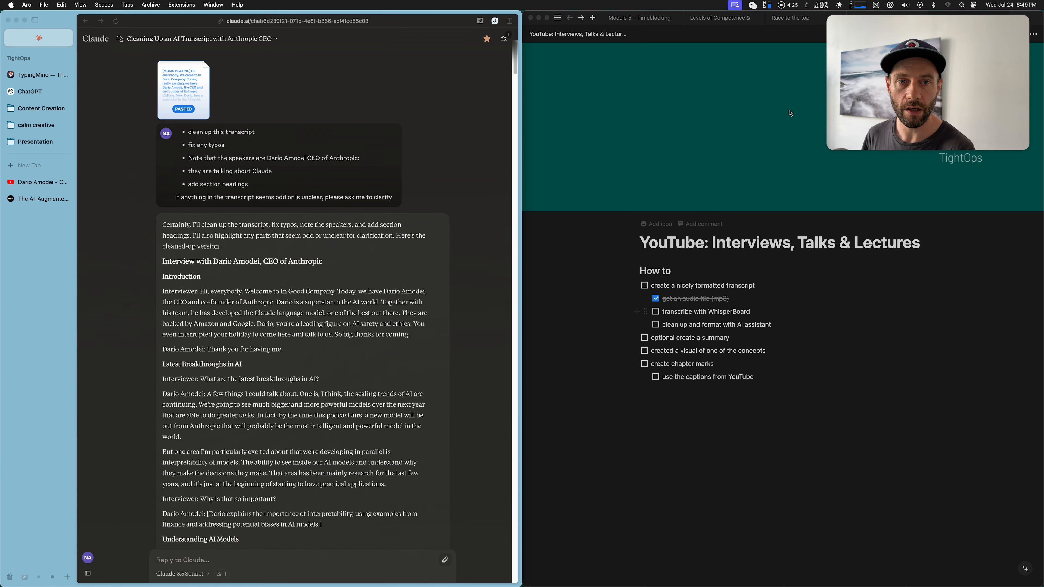
{"action": "scroll", "coordinate": [303, 203], "scroll_direction": "down", "scroll_amount": 1}
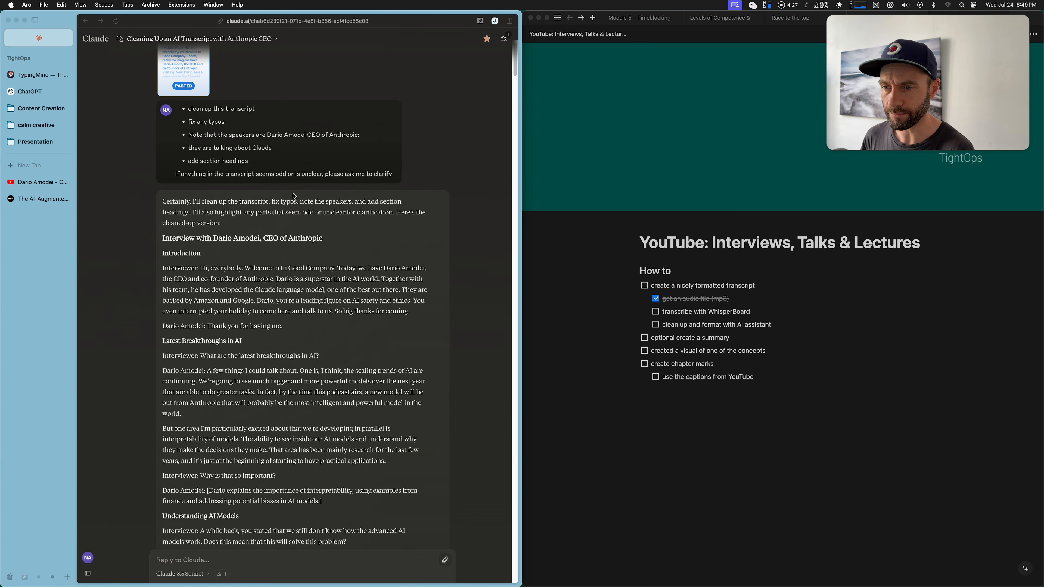
{"action": "scroll", "coordinate": [294, 197], "scroll_direction": "down", "scroll_amount": 5}
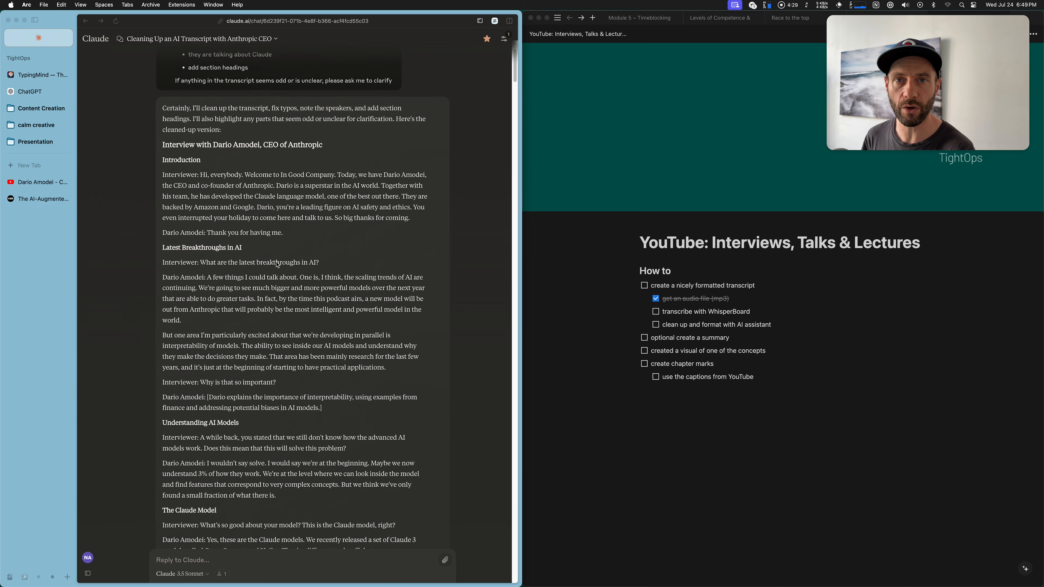
{"action": "scroll", "coordinate": [277, 265], "scroll_direction": "down", "scroll_amount": 20}
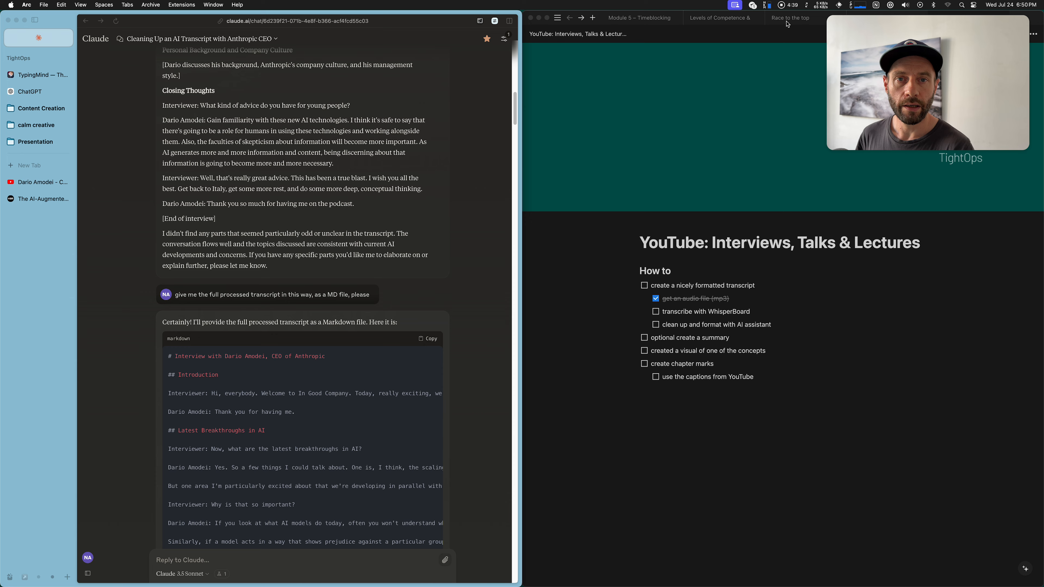
{"action": "scroll", "coordinate": [328, 271], "scroll_direction": "down", "scroll_amount": 10}
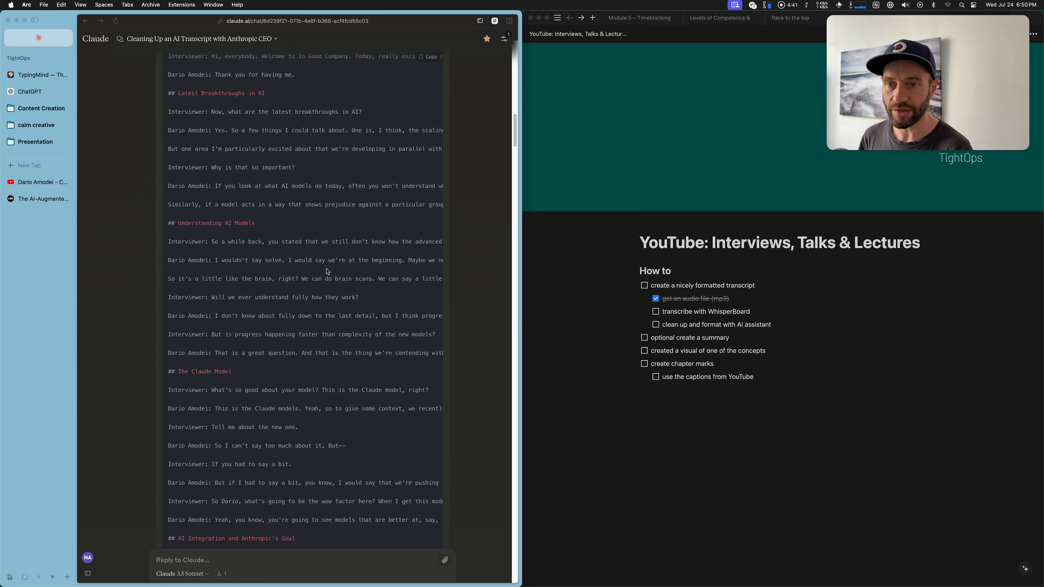
{"action": "scroll", "coordinate": [328, 271], "scroll_direction": "down", "scroll_amount": 15}
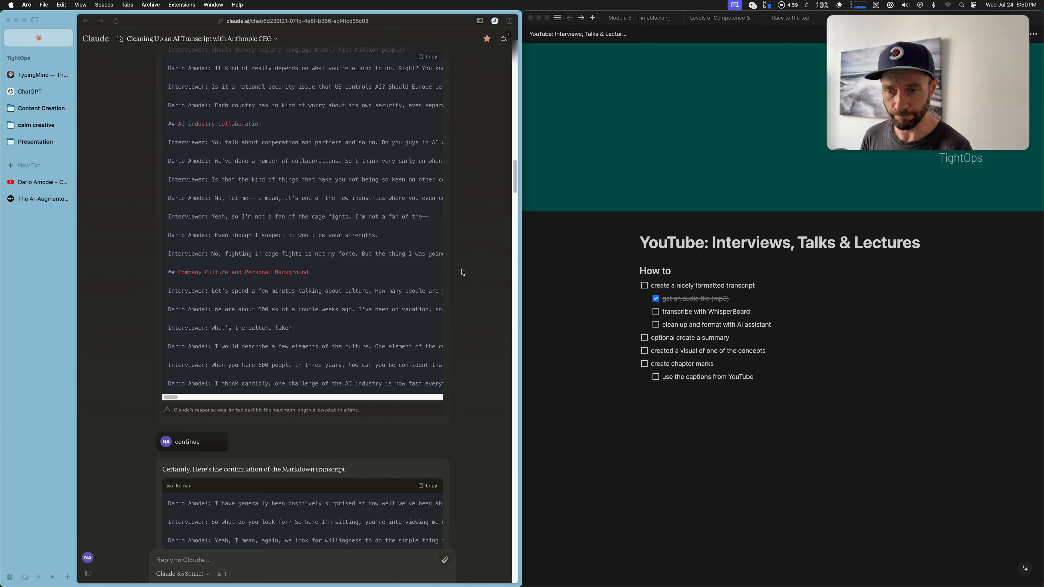
Open the "Race to the top" page in Notion and review the formatted interview transcript with its section headings
{"action": "left_click", "coordinate": [788, 26]}
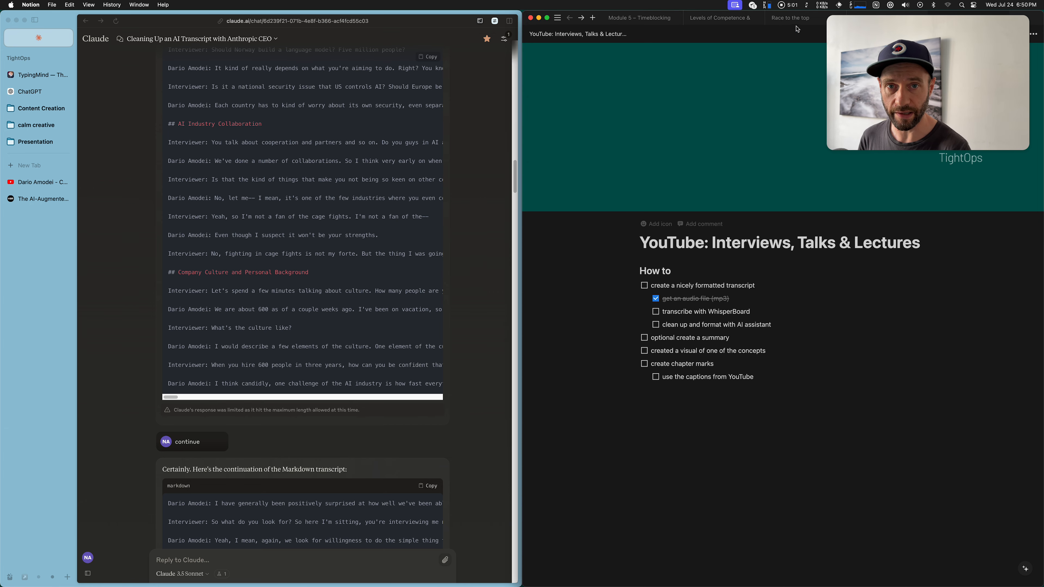
{"action": "scroll", "coordinate": [705, 217], "scroll_direction": "down", "scroll_amount": 10}
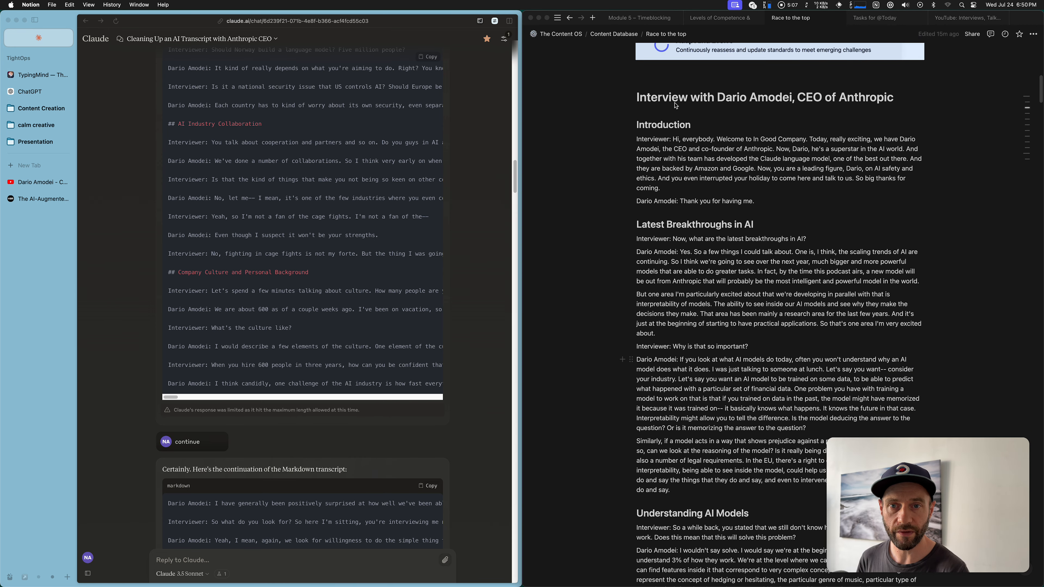
{"action": "scroll", "coordinate": [675, 106], "scroll_direction": "down", "scroll_amount": 1}
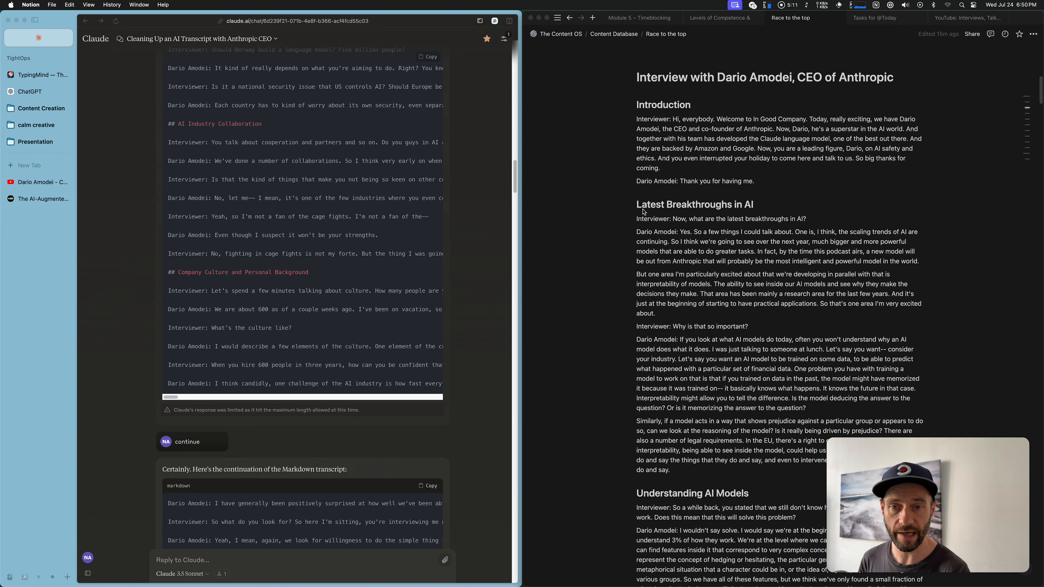
{"action": "scroll", "coordinate": [699, 447], "scroll_direction": "down", "scroll_amount": 4}
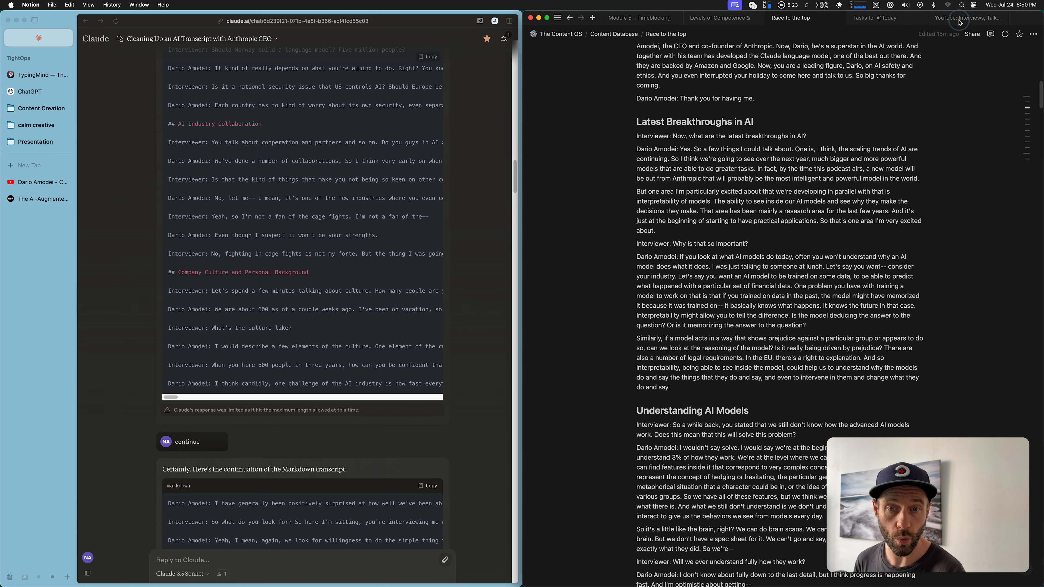
Return to the YouTube how-to checklist and tick off "transcribe with WhisperBoard" and "clean up and format with AI assistant"
{"action": "left_click", "coordinate": [967, 20]}
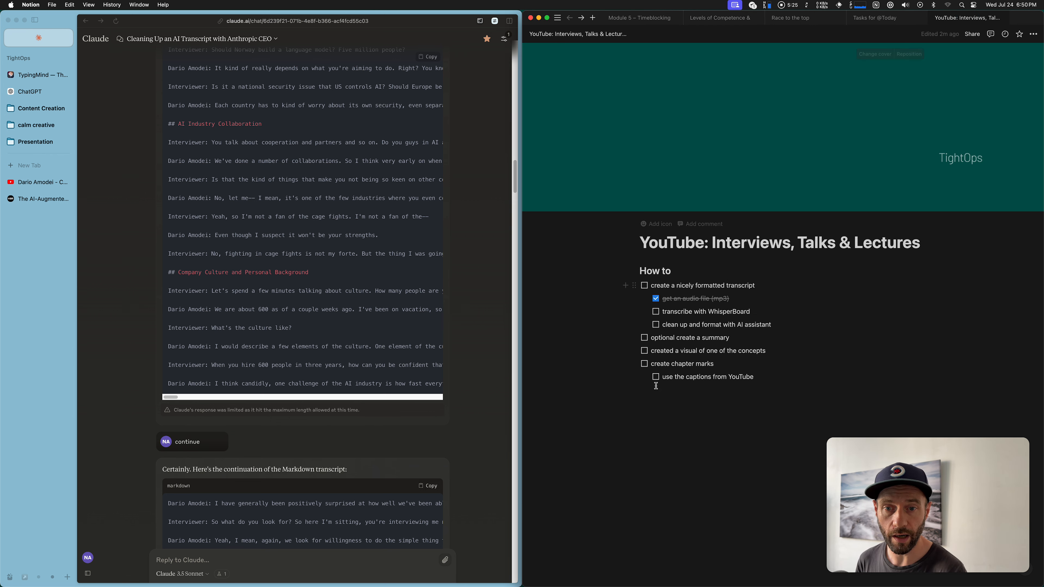
{"action": "left_click", "coordinate": [656, 312]}
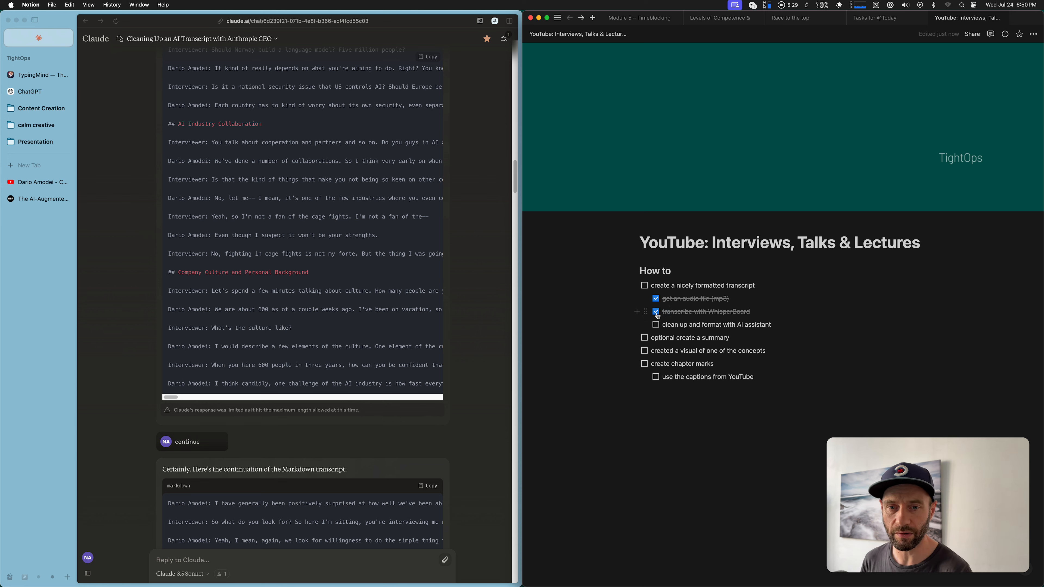
{"action": "left_click", "coordinate": [656, 326]}
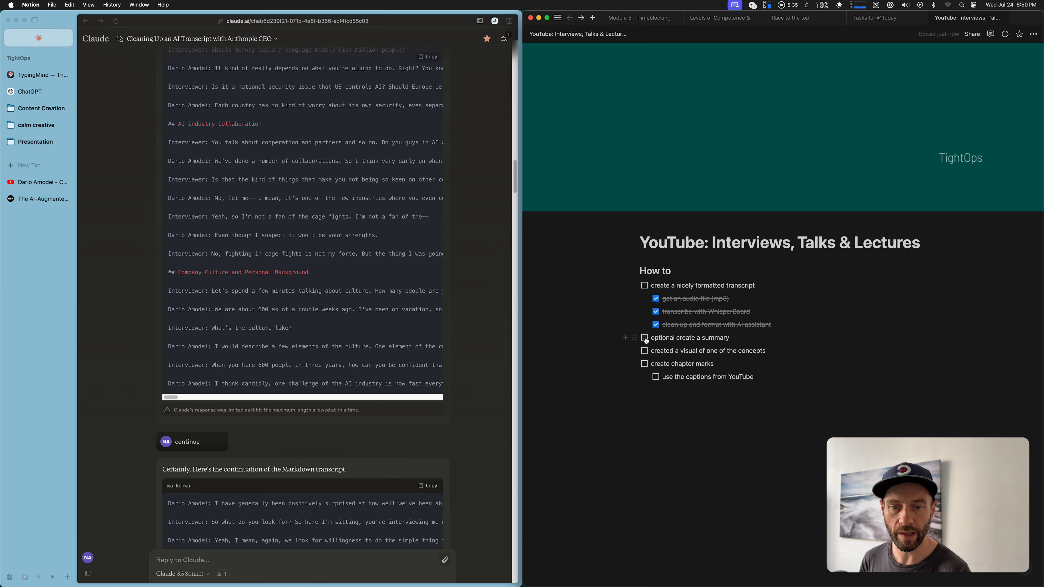
Open the Claude chat "Anthropic CEO Discusses AI Advancements", close its chat controls and review the opening summary prompt and answer
{"action": "left_click", "coordinate": [100, 42]}
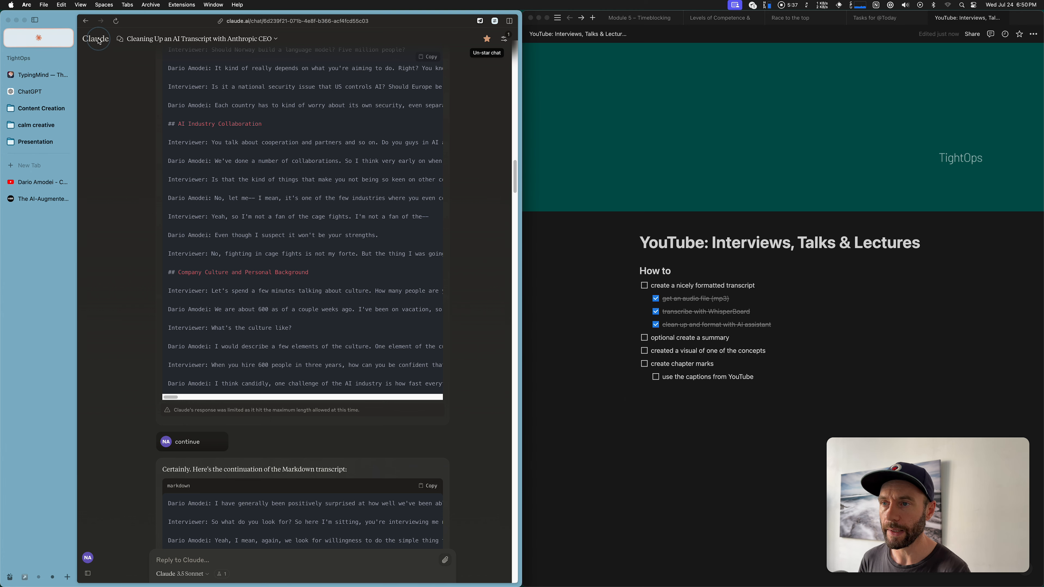
{"action": "left_click", "coordinate": [100, 43]}
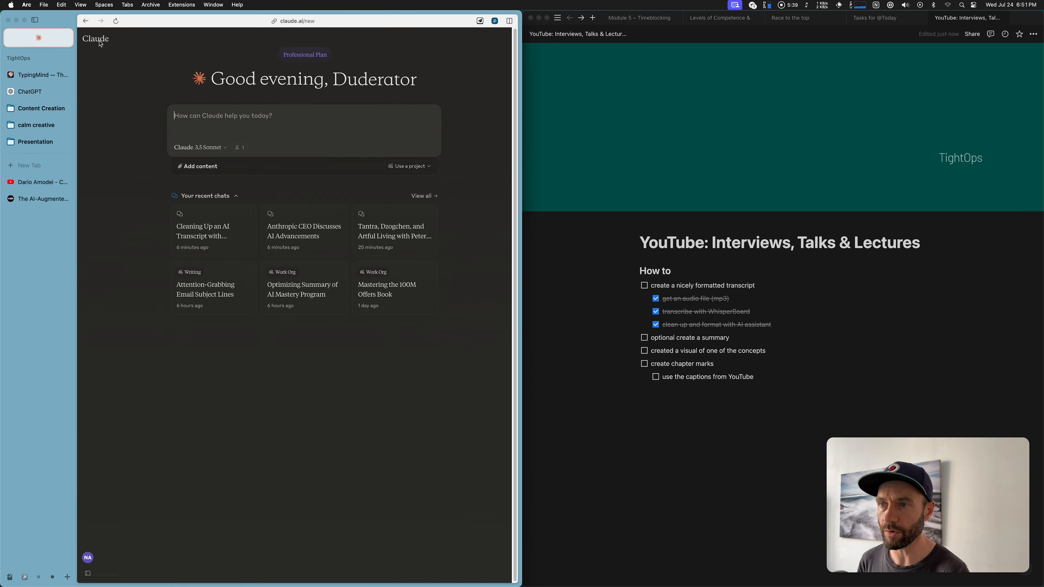
{"action": "mouse_move", "coordinate": [101, 44]}
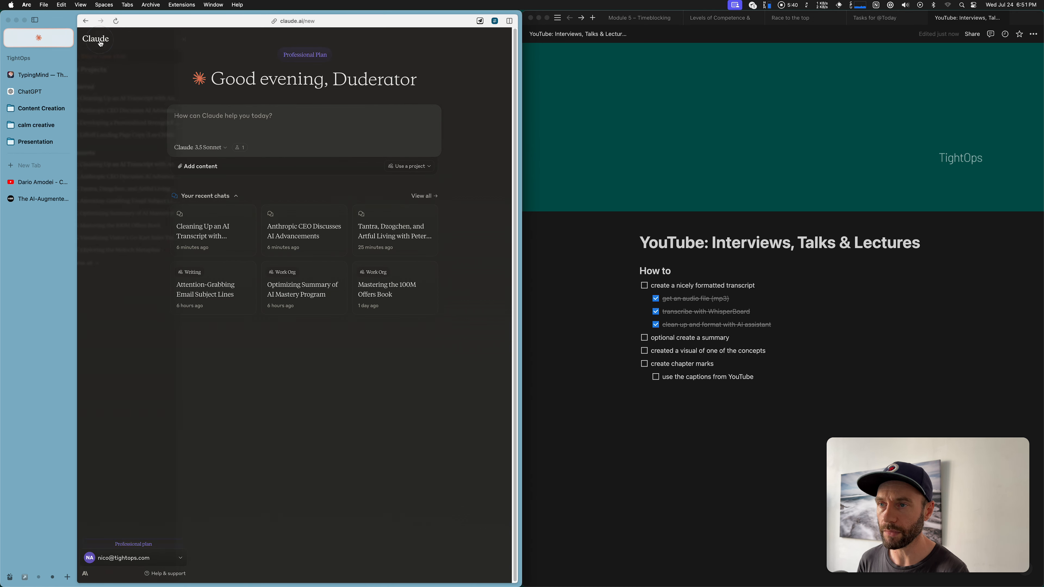
{"action": "left_click", "coordinate": [113, 111]}
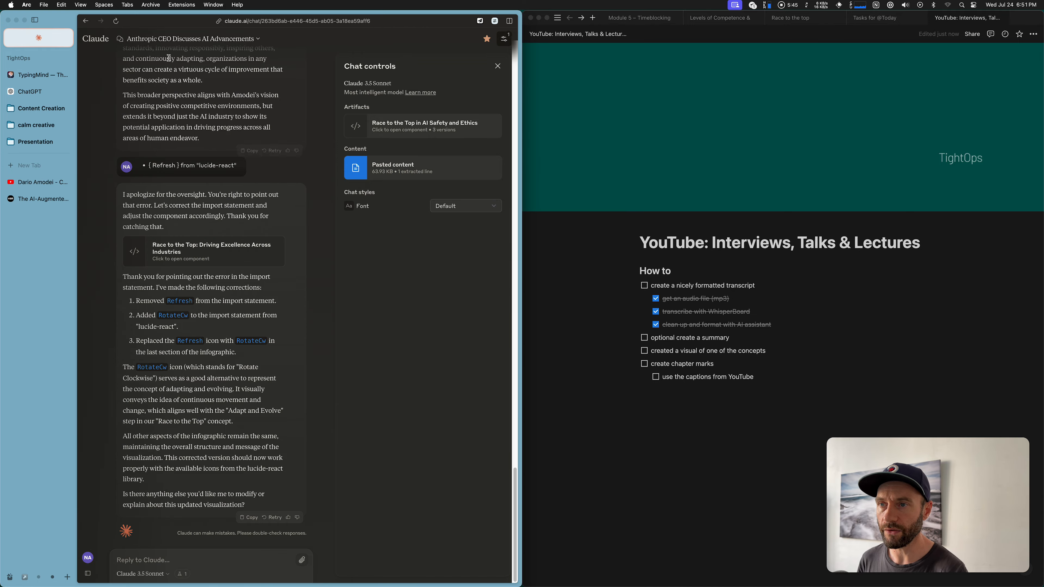
{"action": "scroll", "coordinate": [231, 185], "scroll_direction": "up", "scroll_amount": 10}
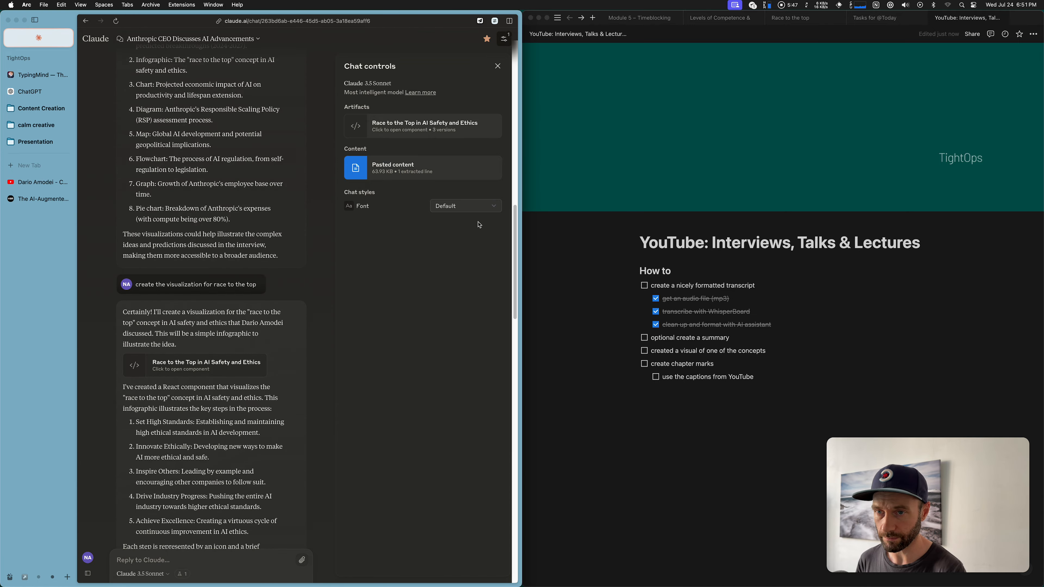
{"action": "left_click", "coordinate": [498, 66]}
{"action": "scroll", "coordinate": [374, 137], "scroll_direction": "up", "scroll_amount": 15}
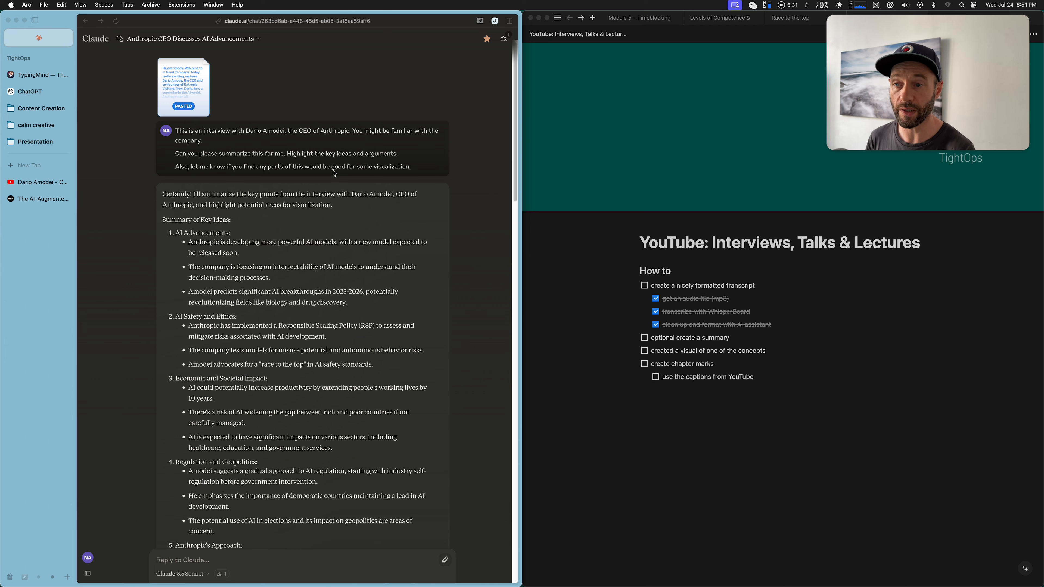
Open the "Race to the top" page in Notion and review its Summary section and the AI safety and ethics visual below it
{"action": "scroll", "coordinate": [335, 173], "scroll_direction": "down", "scroll_amount": 2}
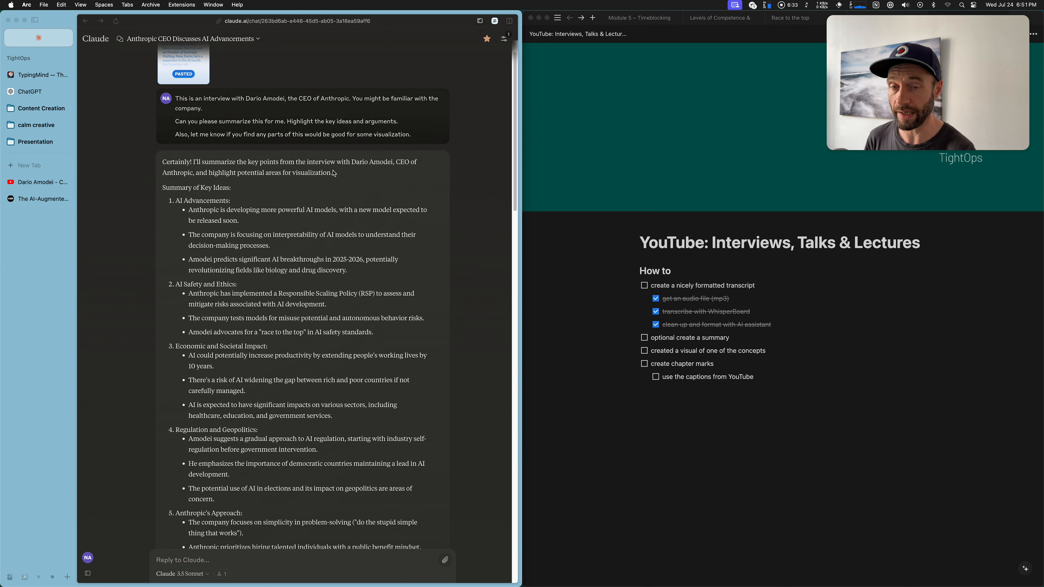
{"action": "left_click", "coordinate": [803, 16]}
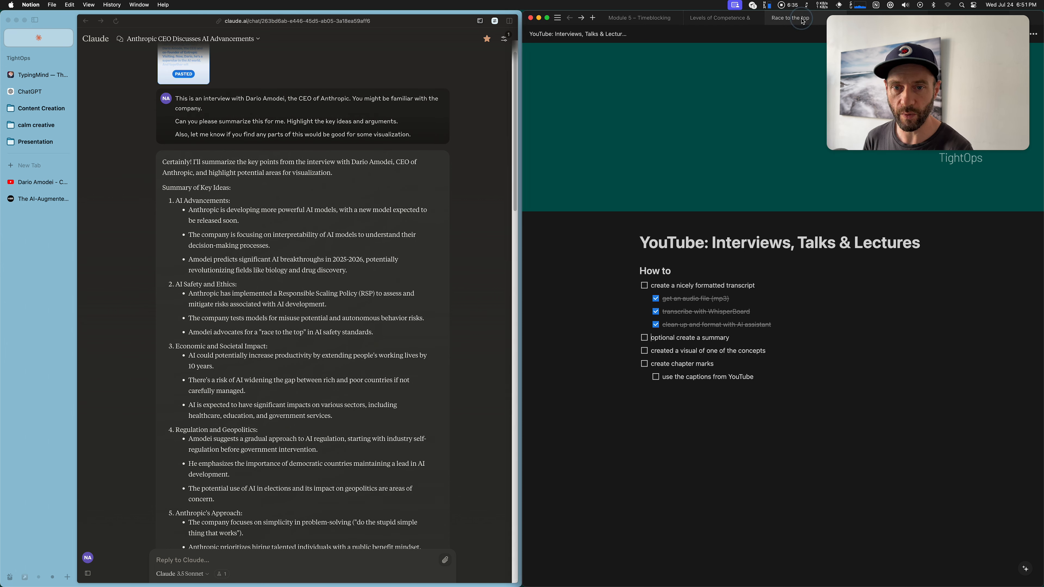
{"action": "scroll", "coordinate": [864, 166], "scroll_direction": "down", "scroll_amount": 15}
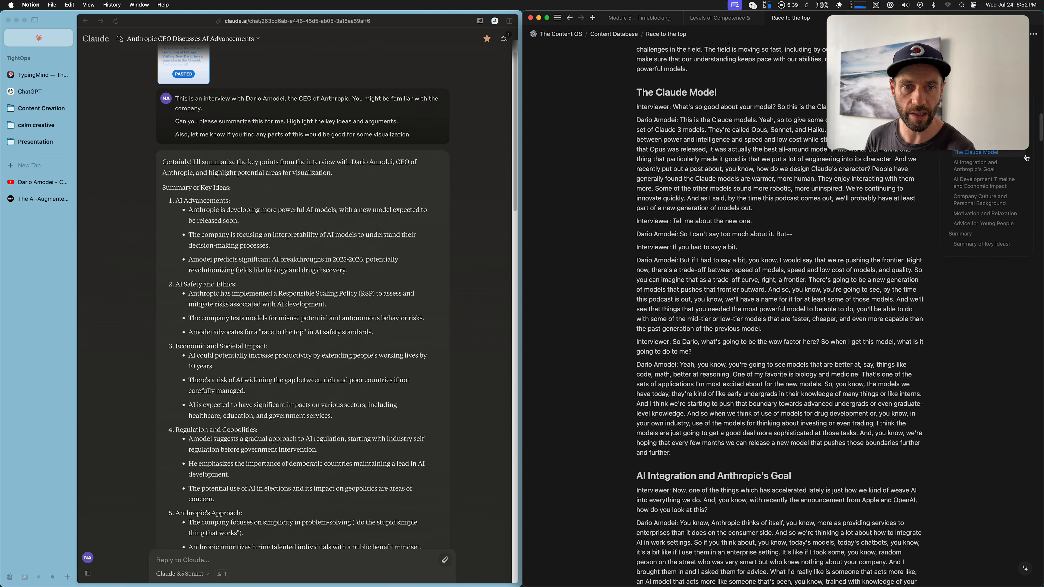
{"action": "mouse_move", "coordinate": [1027, 158]}
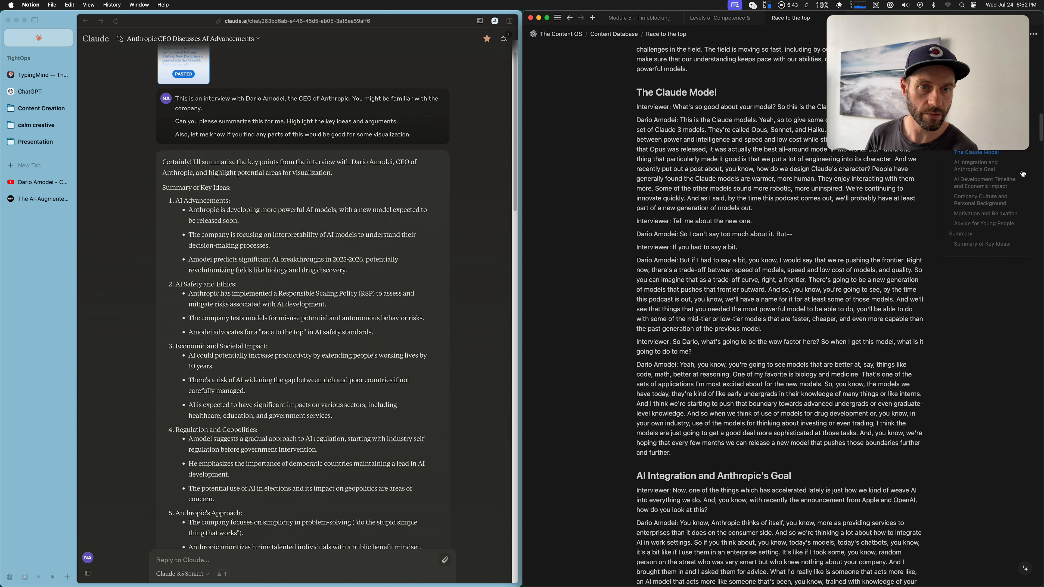
{"action": "left_click", "coordinate": [1006, 233]}
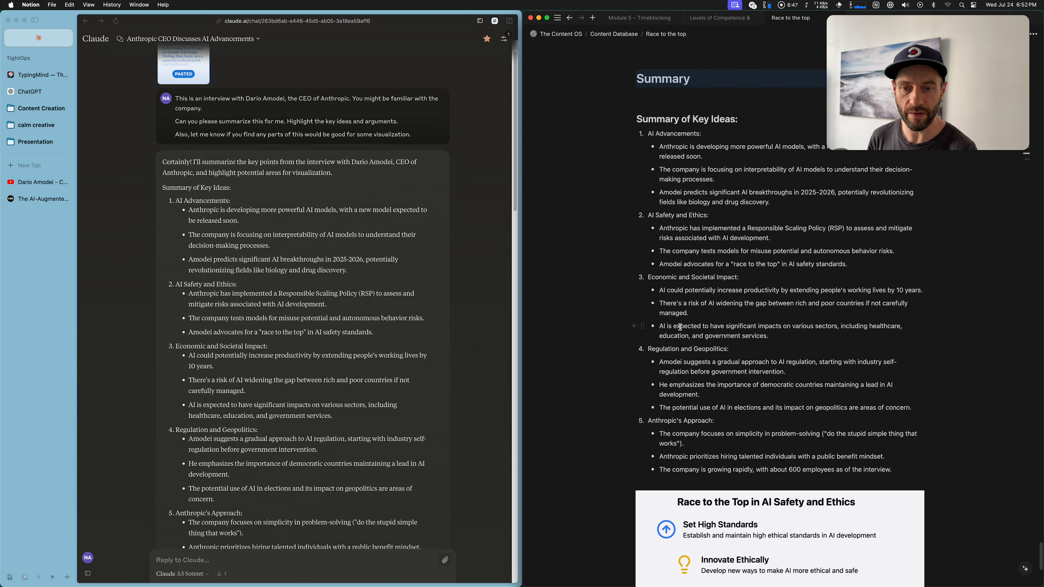
{"action": "scroll", "coordinate": [679, 319], "scroll_direction": "down", "scroll_amount": 5}
{"action": "scroll", "coordinate": [679, 319], "scroll_direction": "down", "scroll_amount": 1}
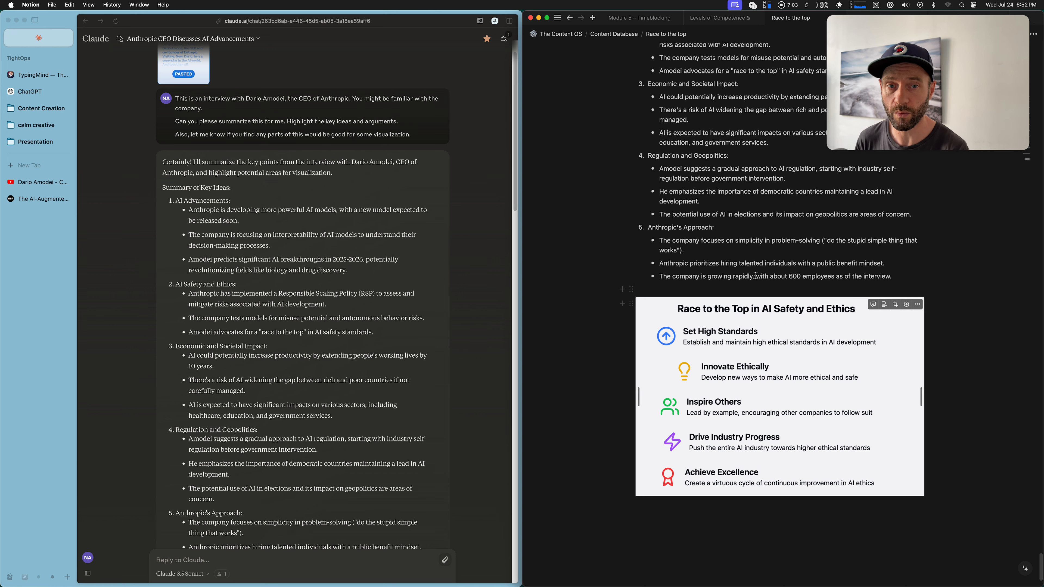
{"action": "scroll", "coordinate": [659, 256], "scroll_direction": "up", "scroll_amount": 10}
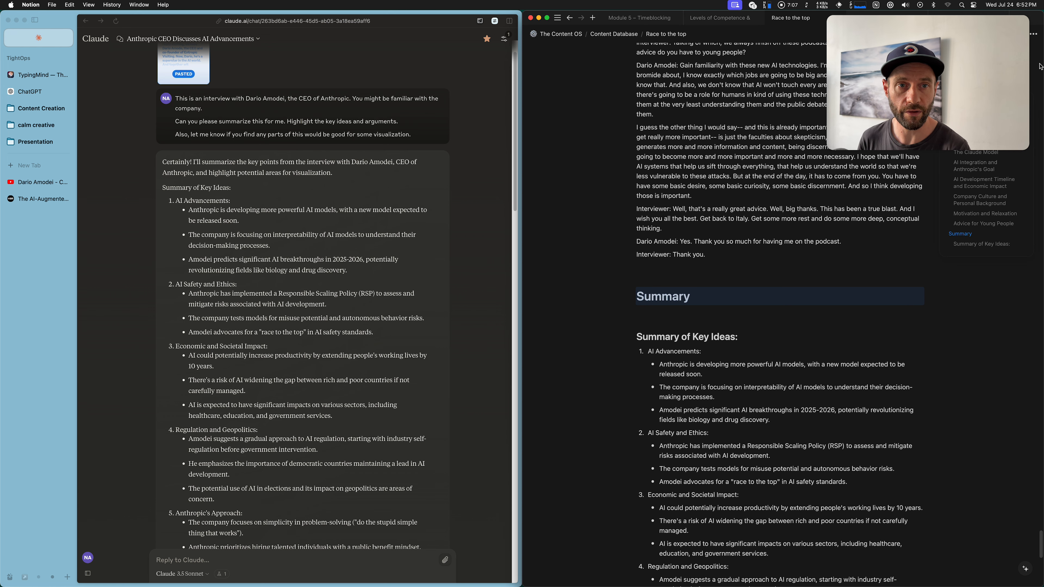
Go to the interview heading on the "Race to the top" page and examine the "Driving Excellence Across Industries" visual above it
{"action": "left_click_drag", "start_coordinate": [973, 45], "coordinate": [807, 91]}
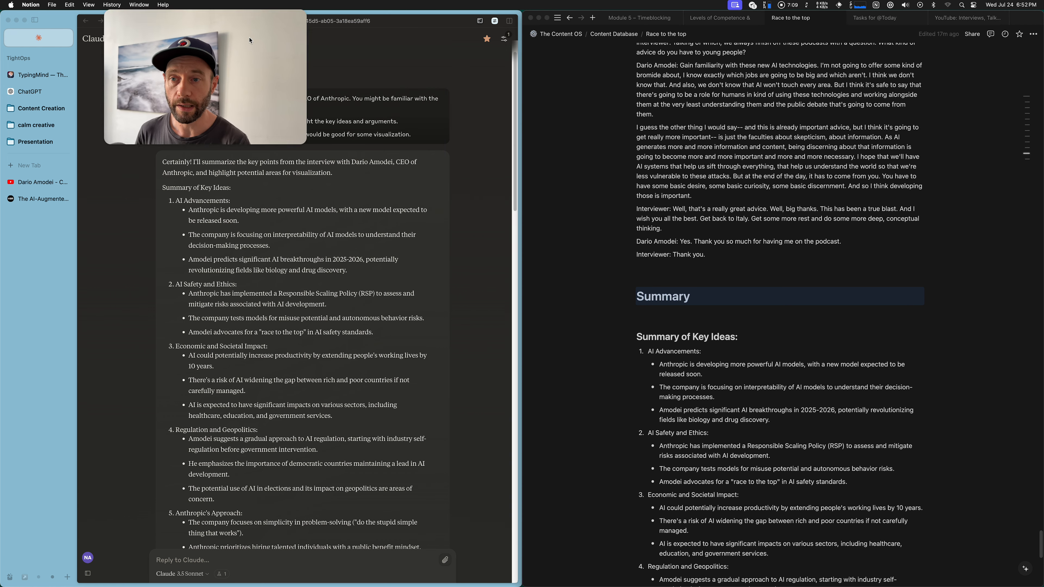
{"action": "left_click", "coordinate": [1028, 99]}
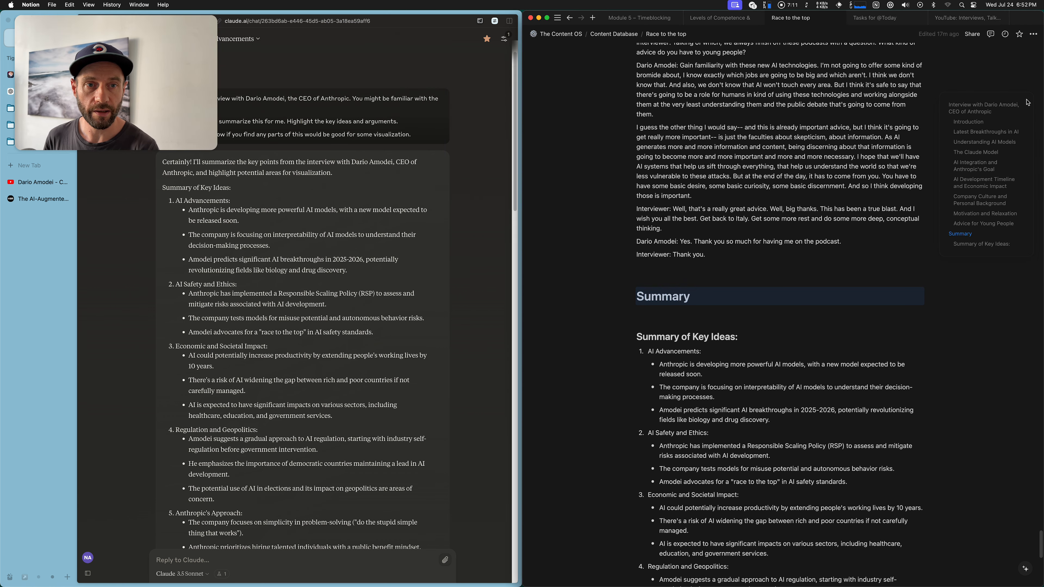
{"action": "left_click", "coordinate": [1019, 105]}
{"action": "scroll", "coordinate": [839, 126], "scroll_direction": "up", "scroll_amount": 4}
{"action": "scroll", "coordinate": [839, 128], "scroll_direction": "up", "scroll_amount": 2}
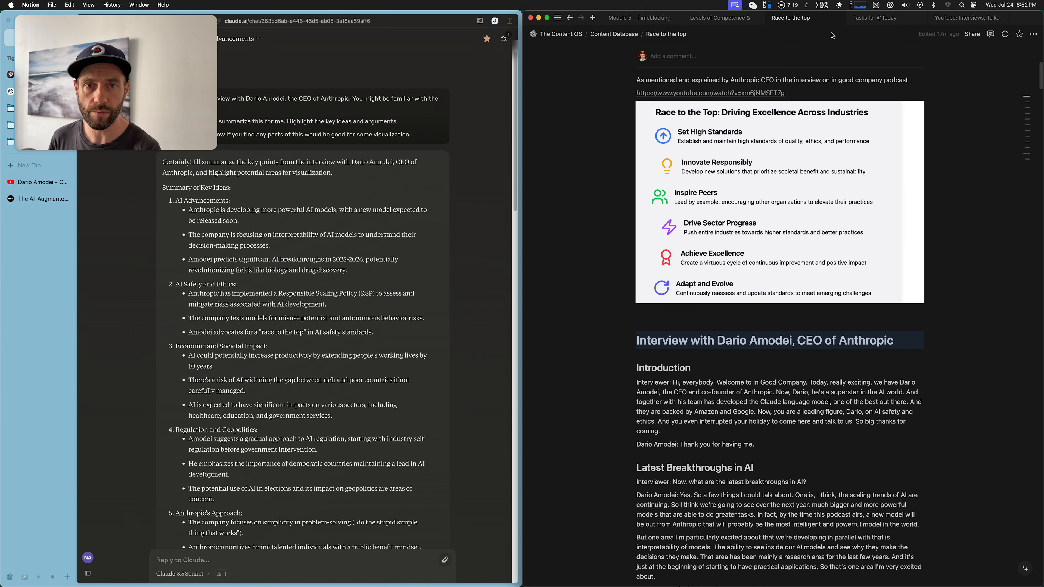
Return to the YouTube how-to checklist and tick off "optional create a summary" and "created a visual of one of the concepts"
{"action": "left_click", "coordinate": [963, 19]}
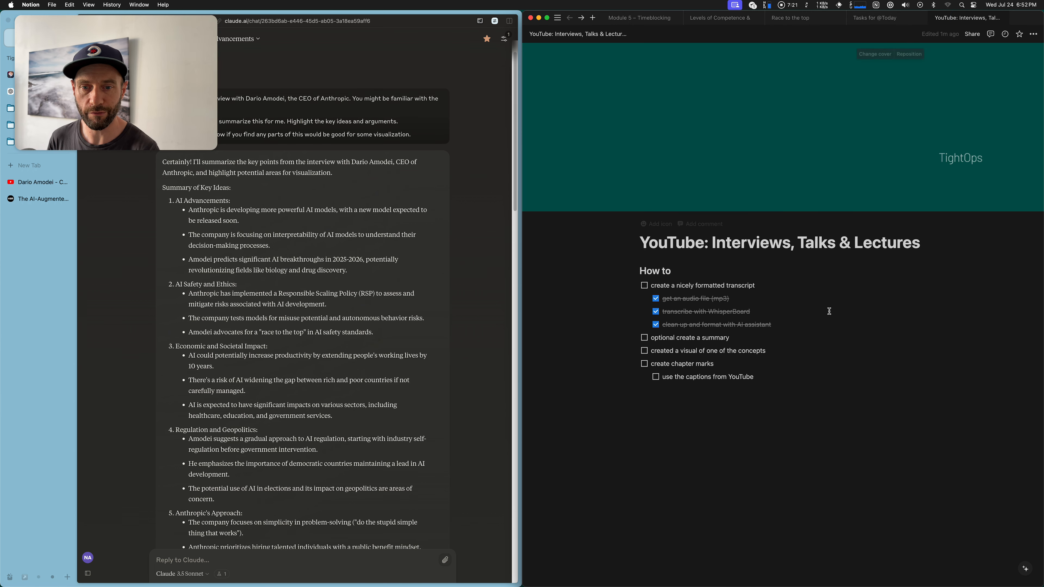
{"action": "left_click", "coordinate": [645, 339]}
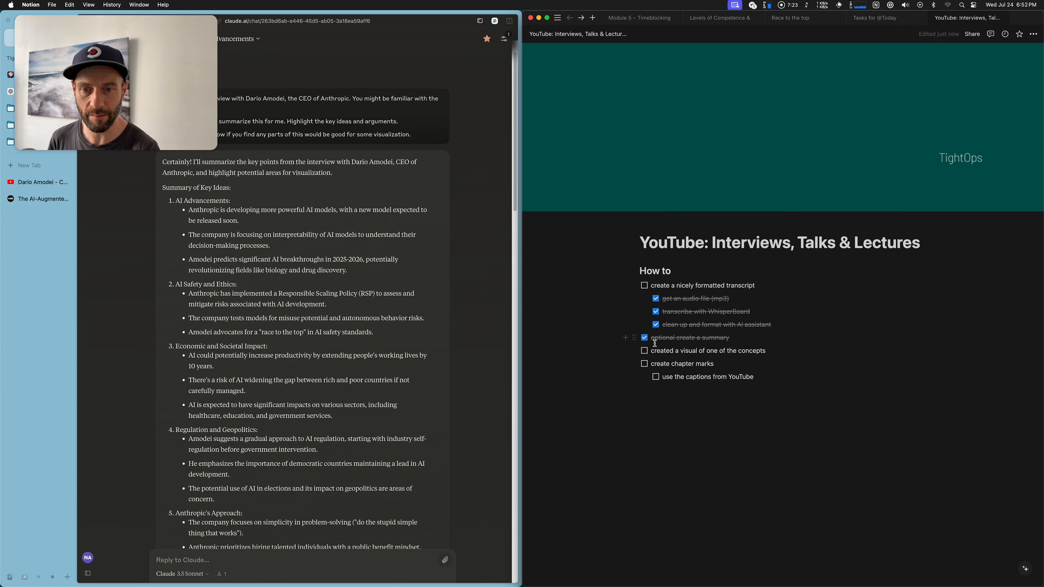
{"action": "left_click", "coordinate": [644, 352]}
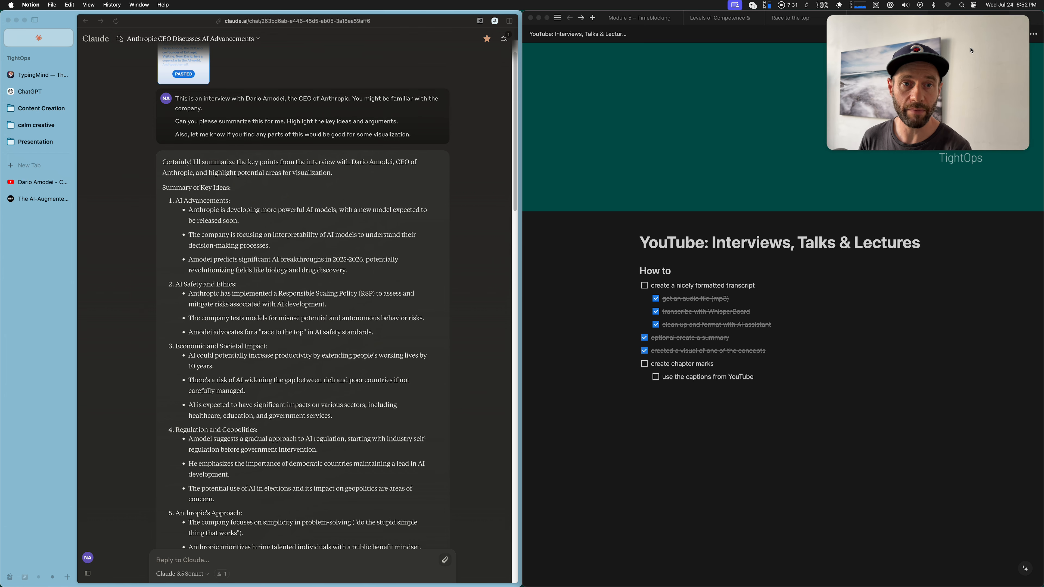
Switch to the Anthropic CEO podcast video on YouTube, expand its description and show the video's transcript
{"action": "left_click", "coordinate": [41, 183]}
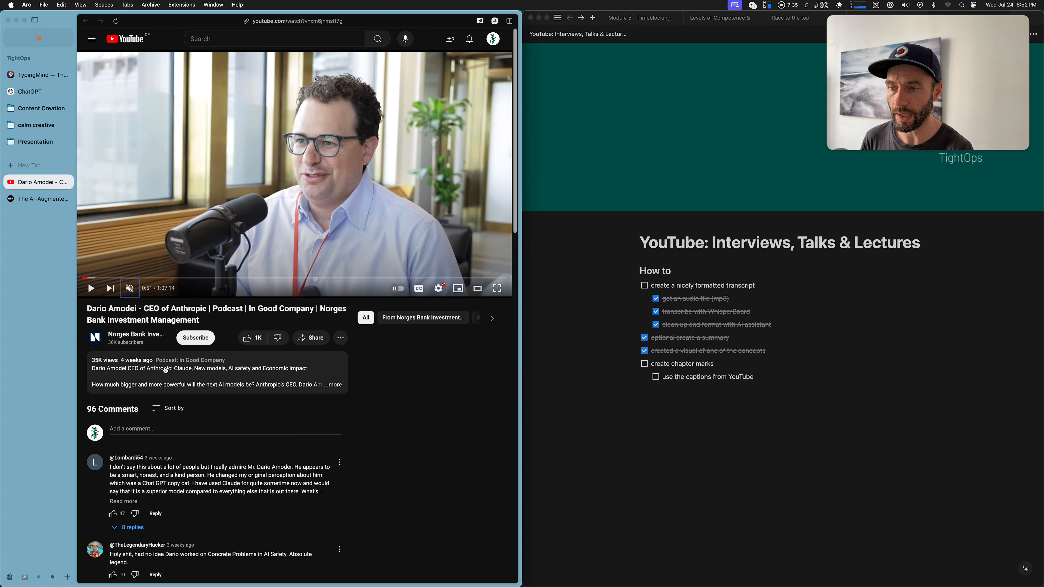
{"action": "left_click", "coordinate": [340, 388]}
{"action": "scroll", "coordinate": [341, 387], "scroll_direction": "down", "scroll_amount": 4}
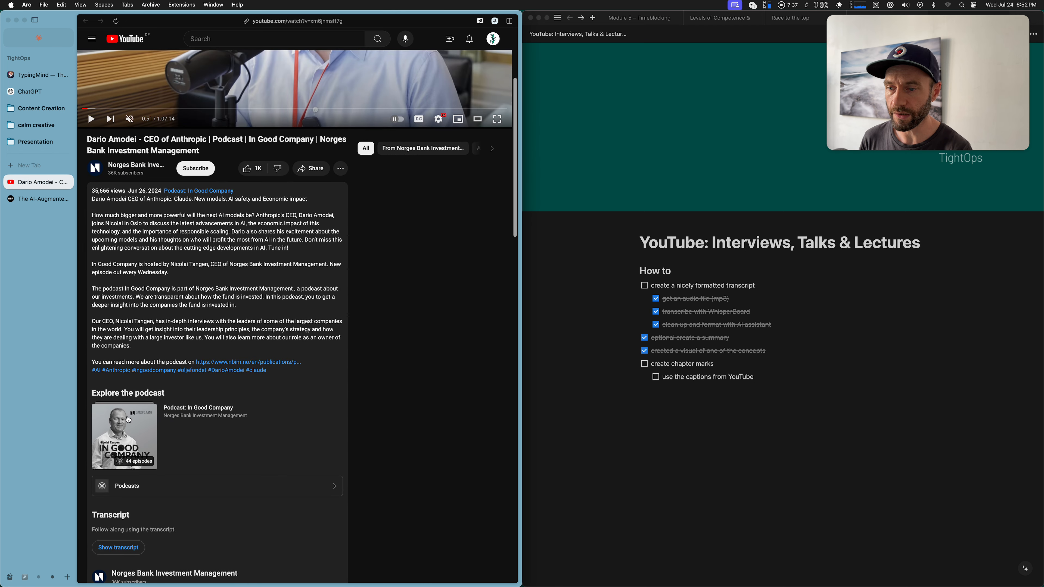
{"action": "scroll", "coordinate": [127, 420], "scroll_direction": "down", "scroll_amount": 1}
{"action": "left_click", "coordinate": [125, 510]}
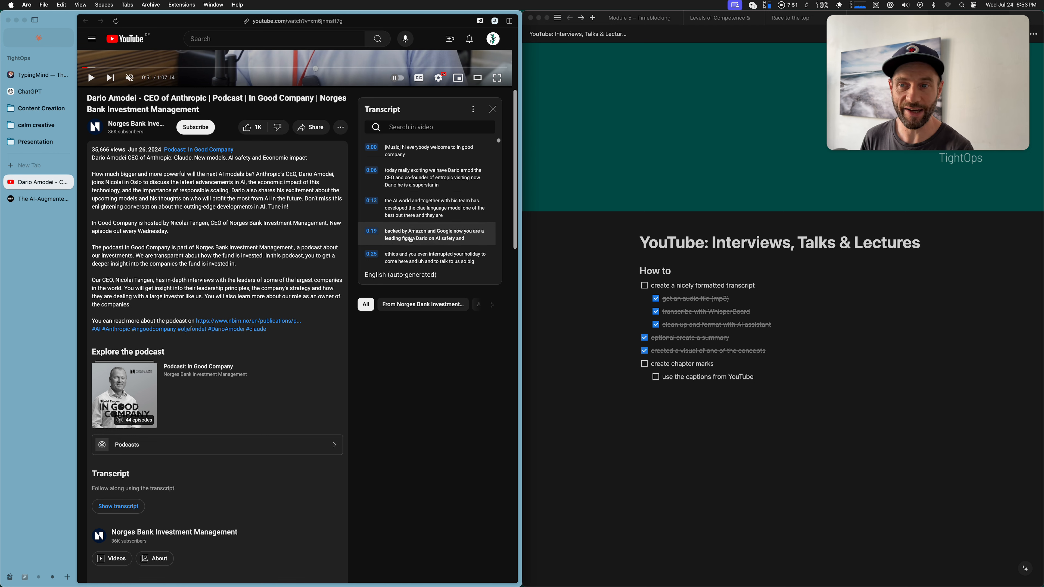
Select the timestamped caption text in the YouTube transcript, starting from the 0:00 entry
{"action": "scroll", "coordinate": [411, 240], "scroll_direction": "down", "scroll_amount": 1}
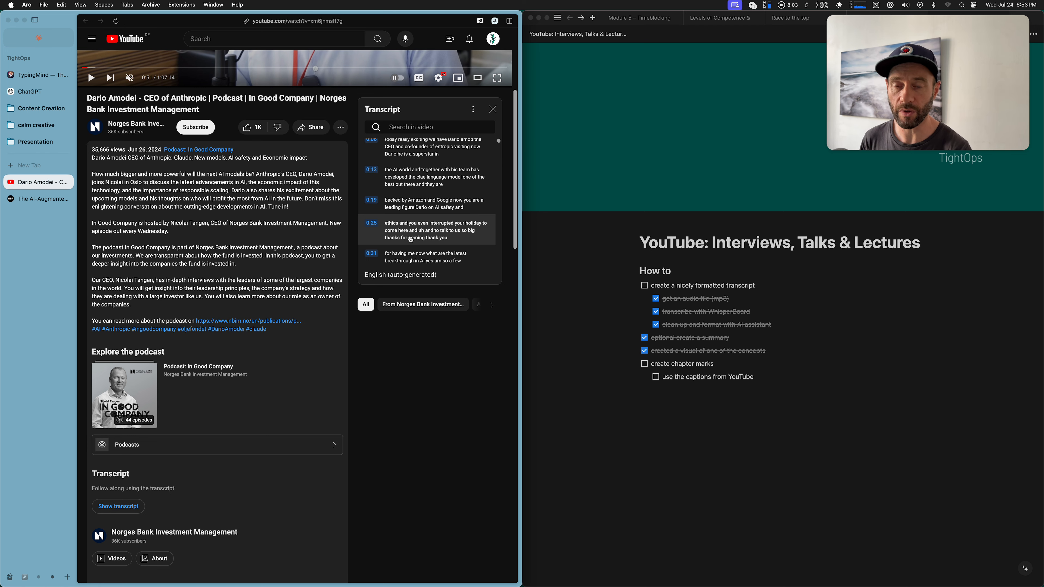
{"action": "scroll", "coordinate": [410, 235], "scroll_direction": "up", "scroll_amount": 3}
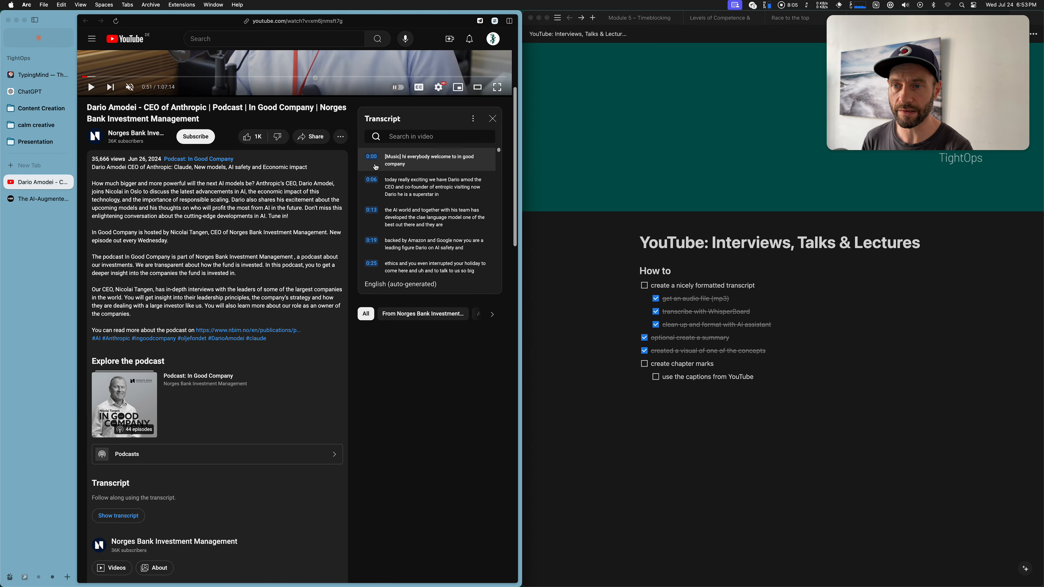
{"action": "left_click_drag", "start_coordinate": [362, 162], "coordinate": [480, 304]}
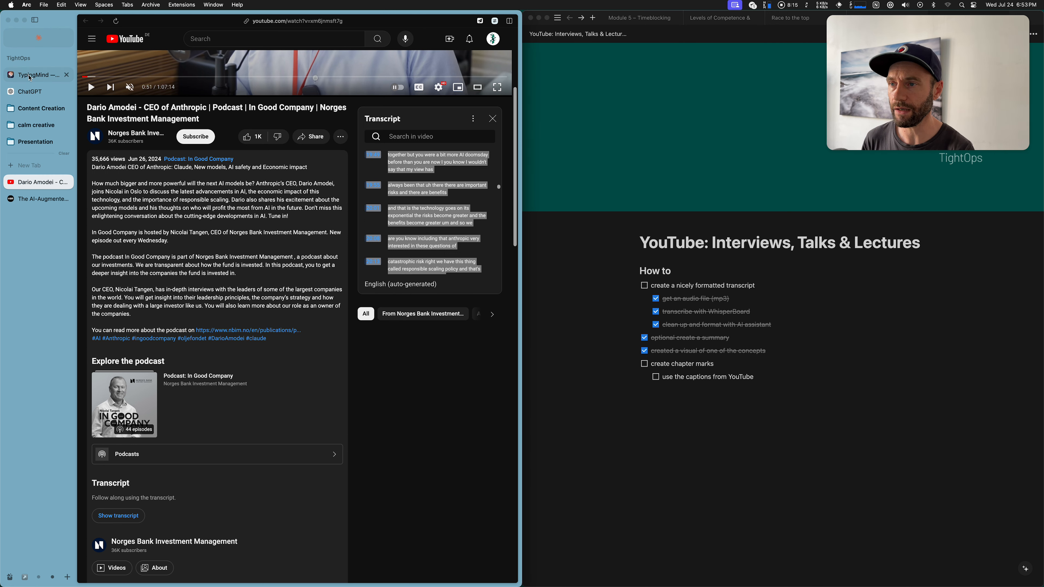
Switch to TypingMind, review the example chapter-marks prompt and answer, and clear the text selection
{"action": "left_click", "coordinate": [39, 74]}
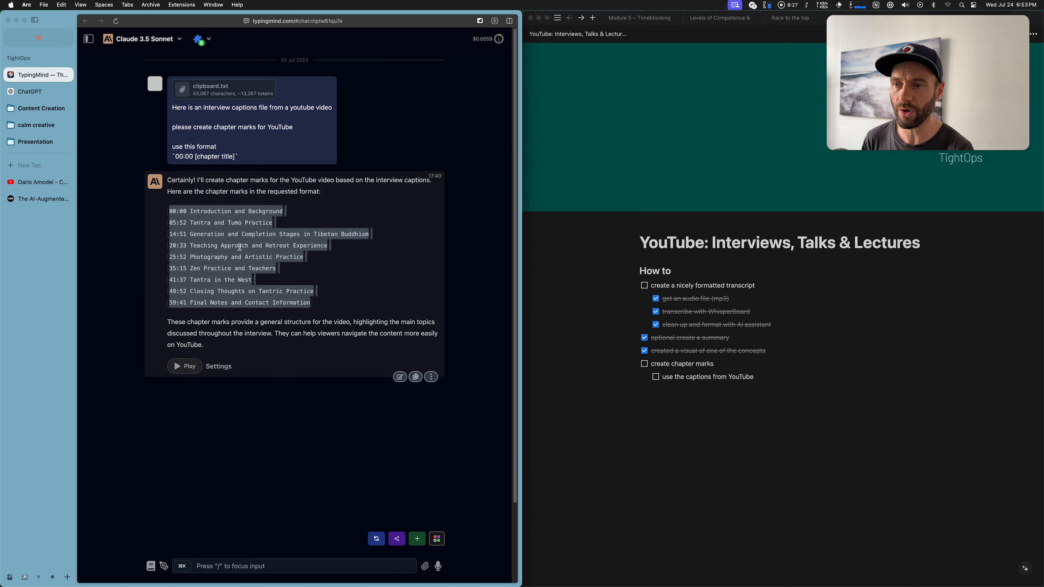
{"action": "left_click", "coordinate": [280, 421]}
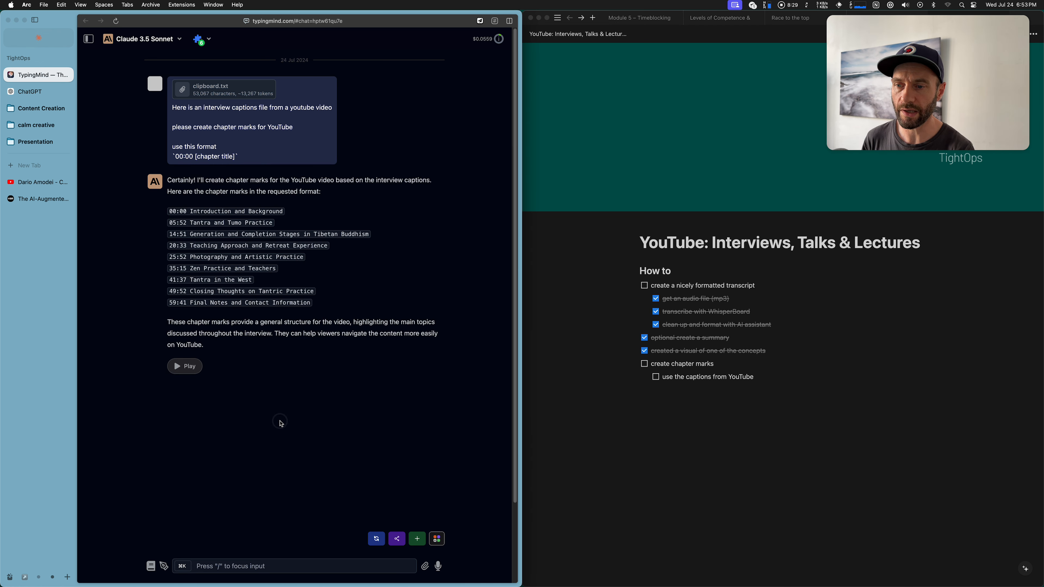